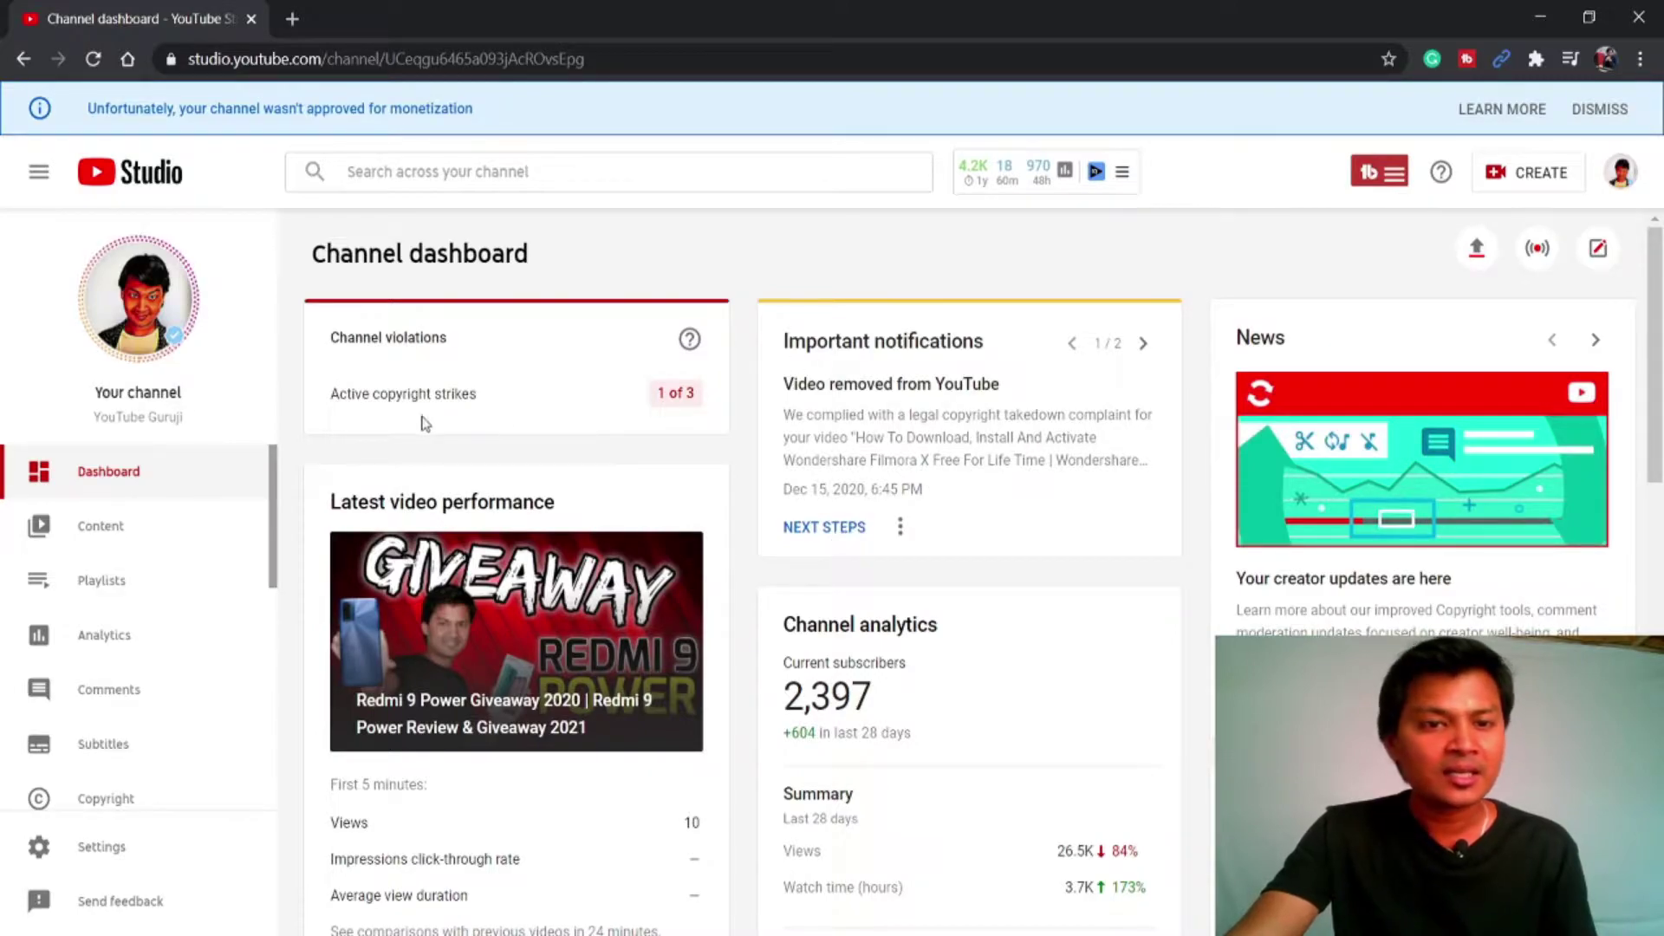
Open the channel's active copyright strike details and review the removed video and the actions available for it.
click(684, 395)
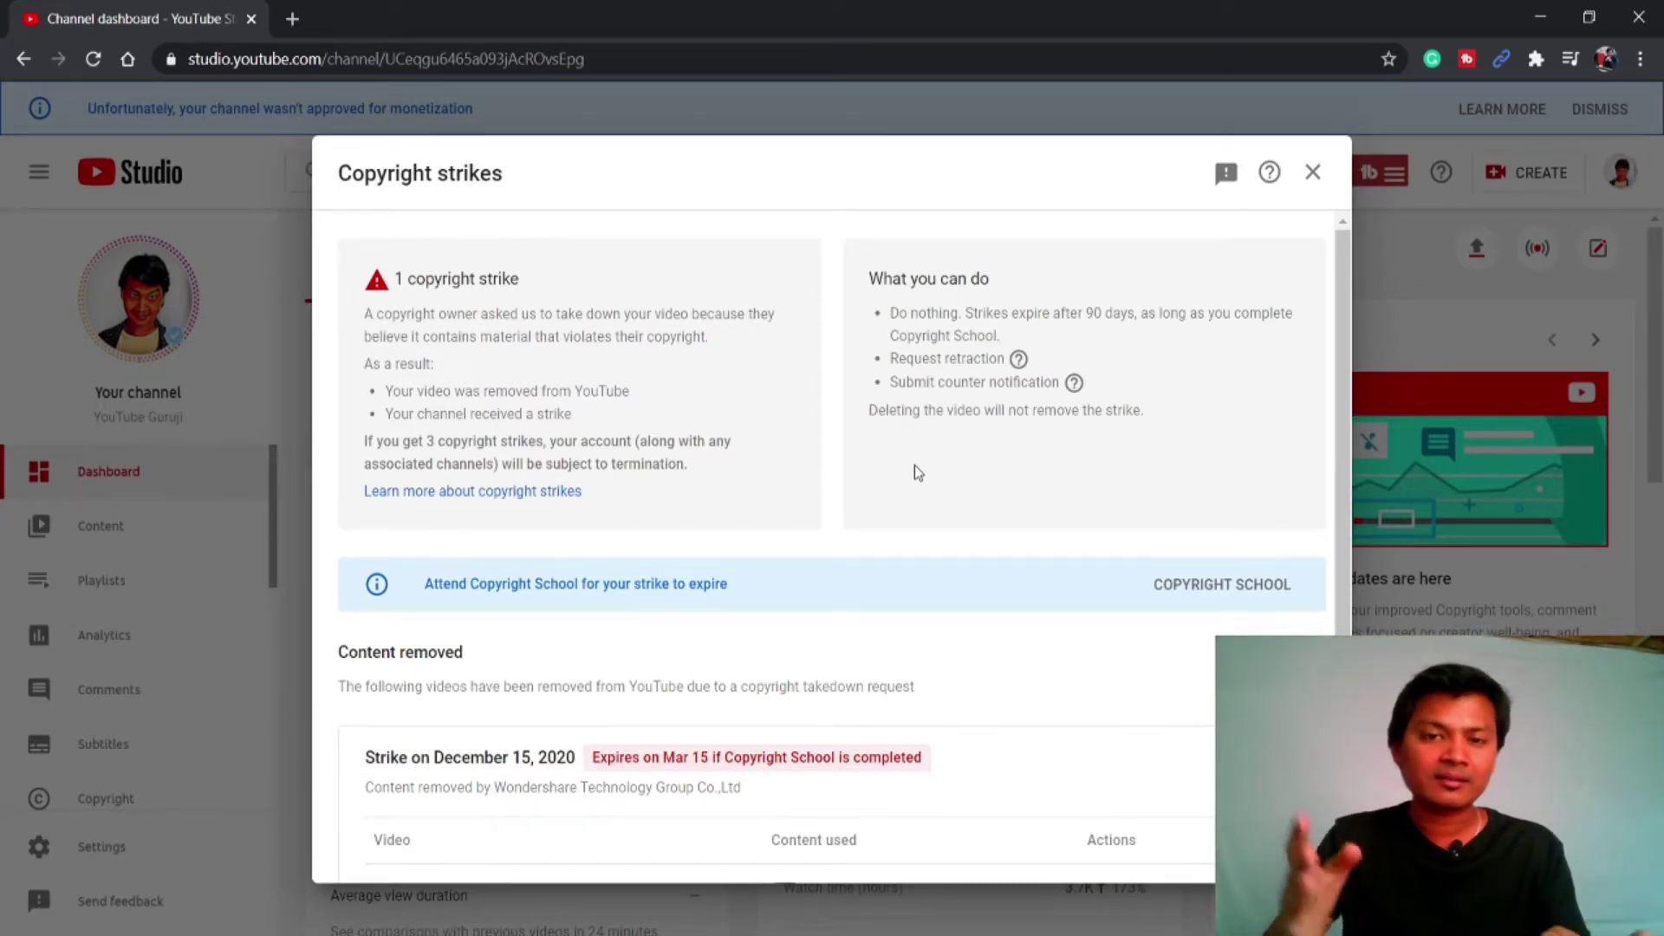
scroll(747, 674, down, 2)
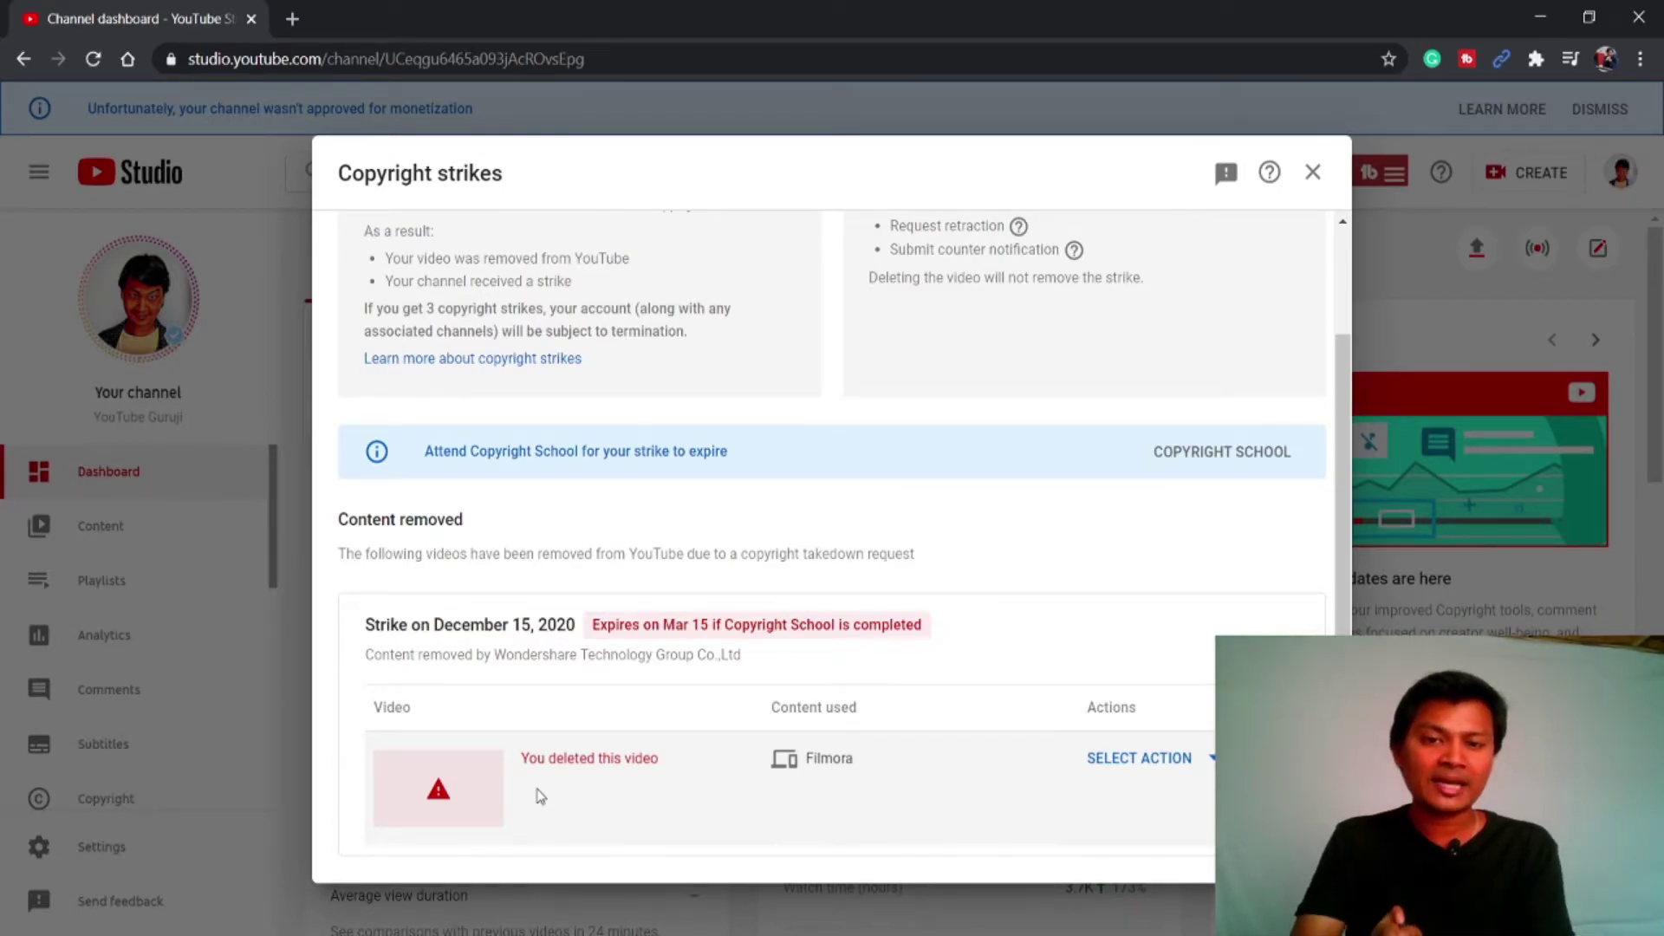
click(1132, 763)
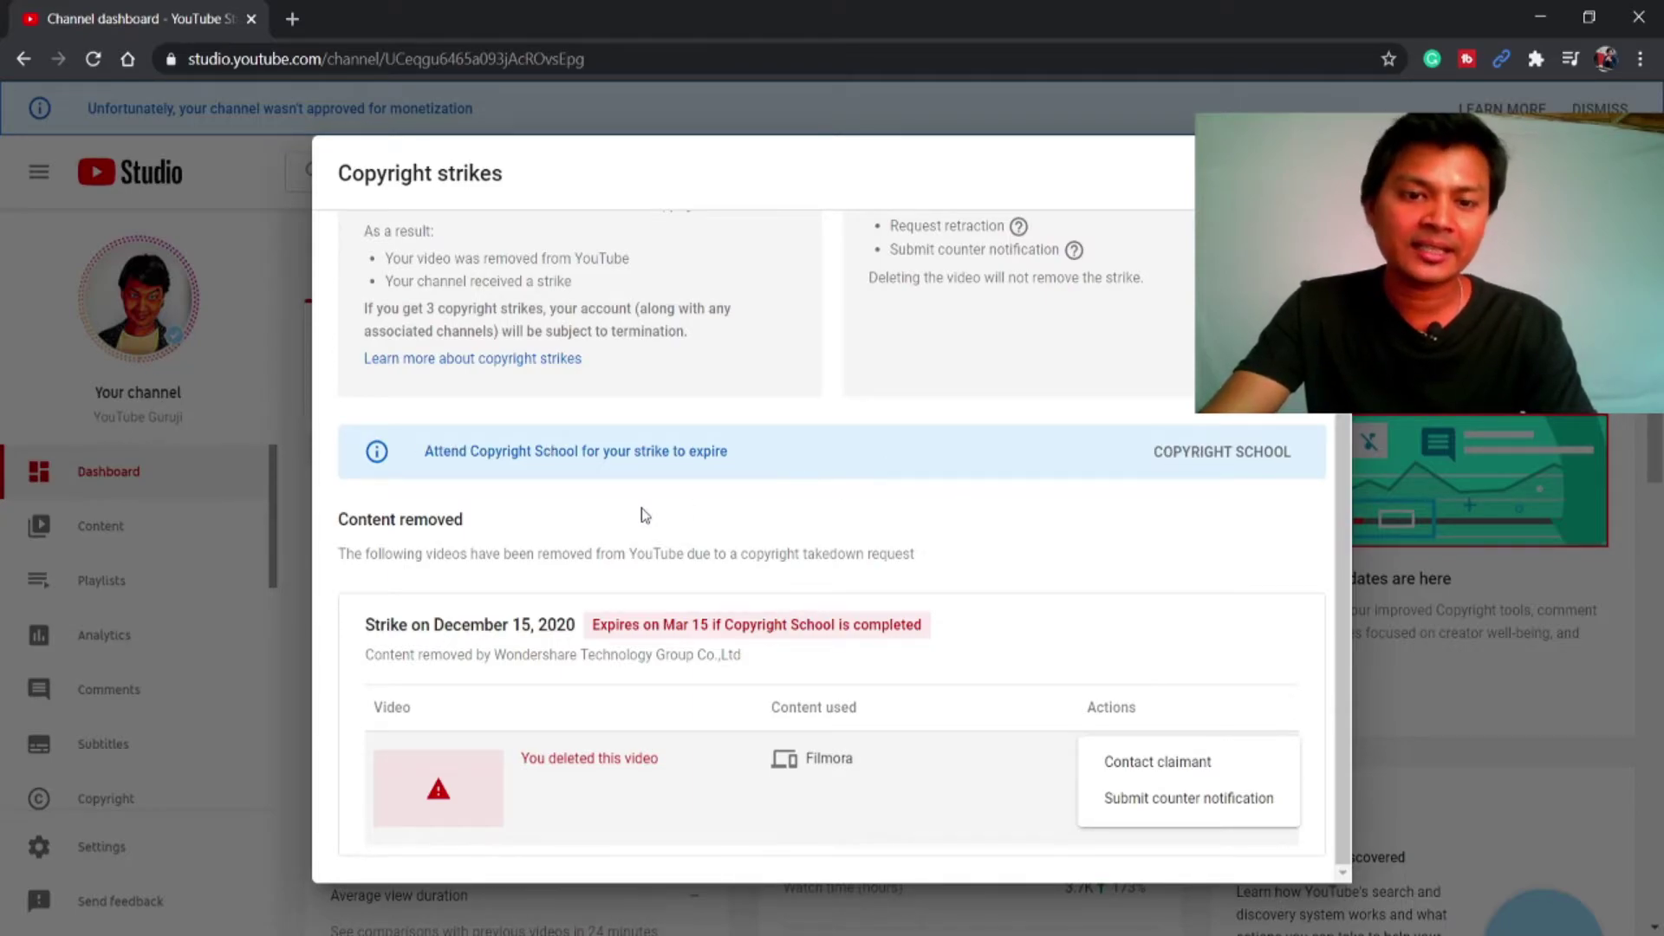
click(1026, 538)
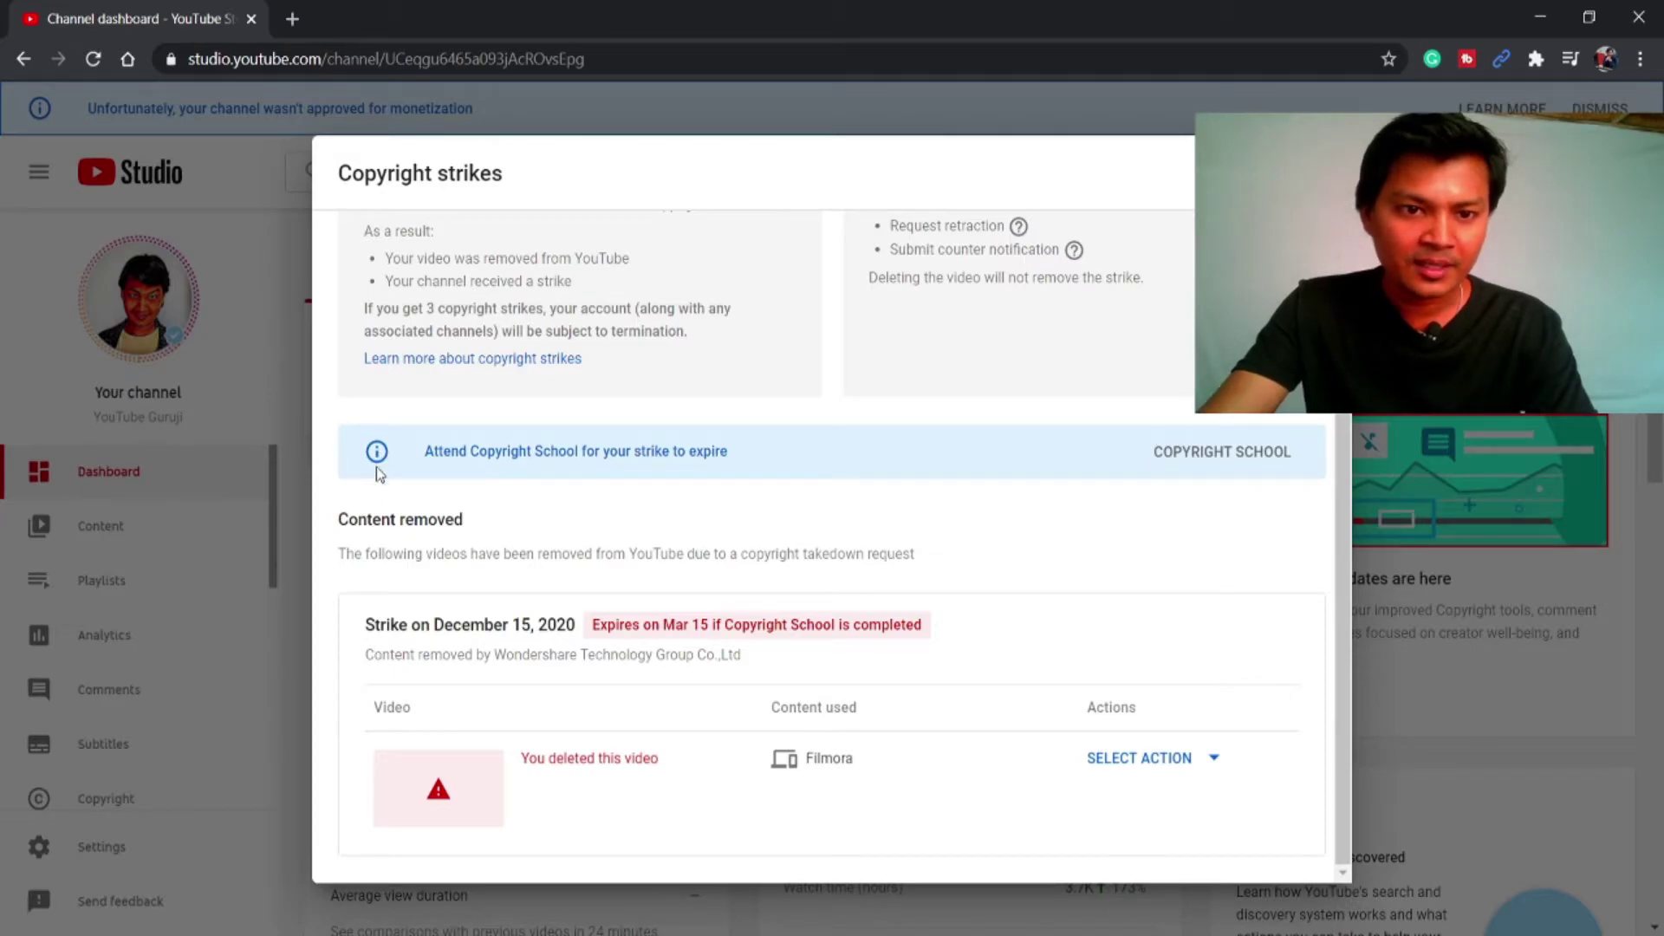
scroll(596, 483, up, 2)
scroll(595, 484, up, 1)
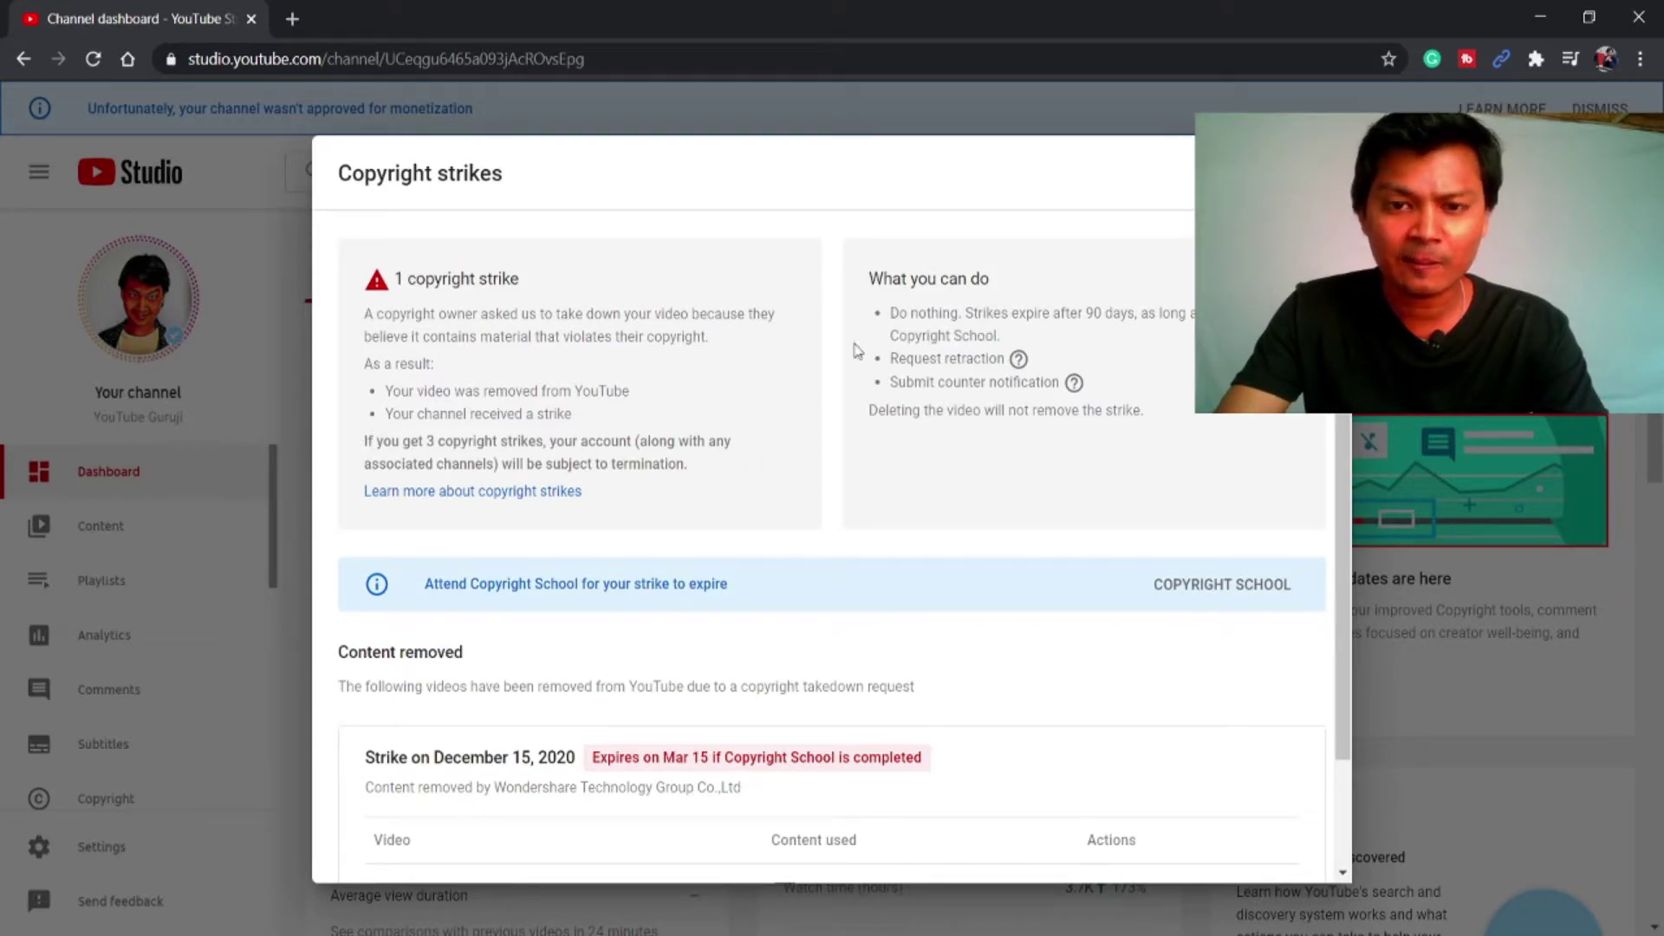
Open Copyright School for the strike and answer False to questions 1 and 2.
click(1189, 594)
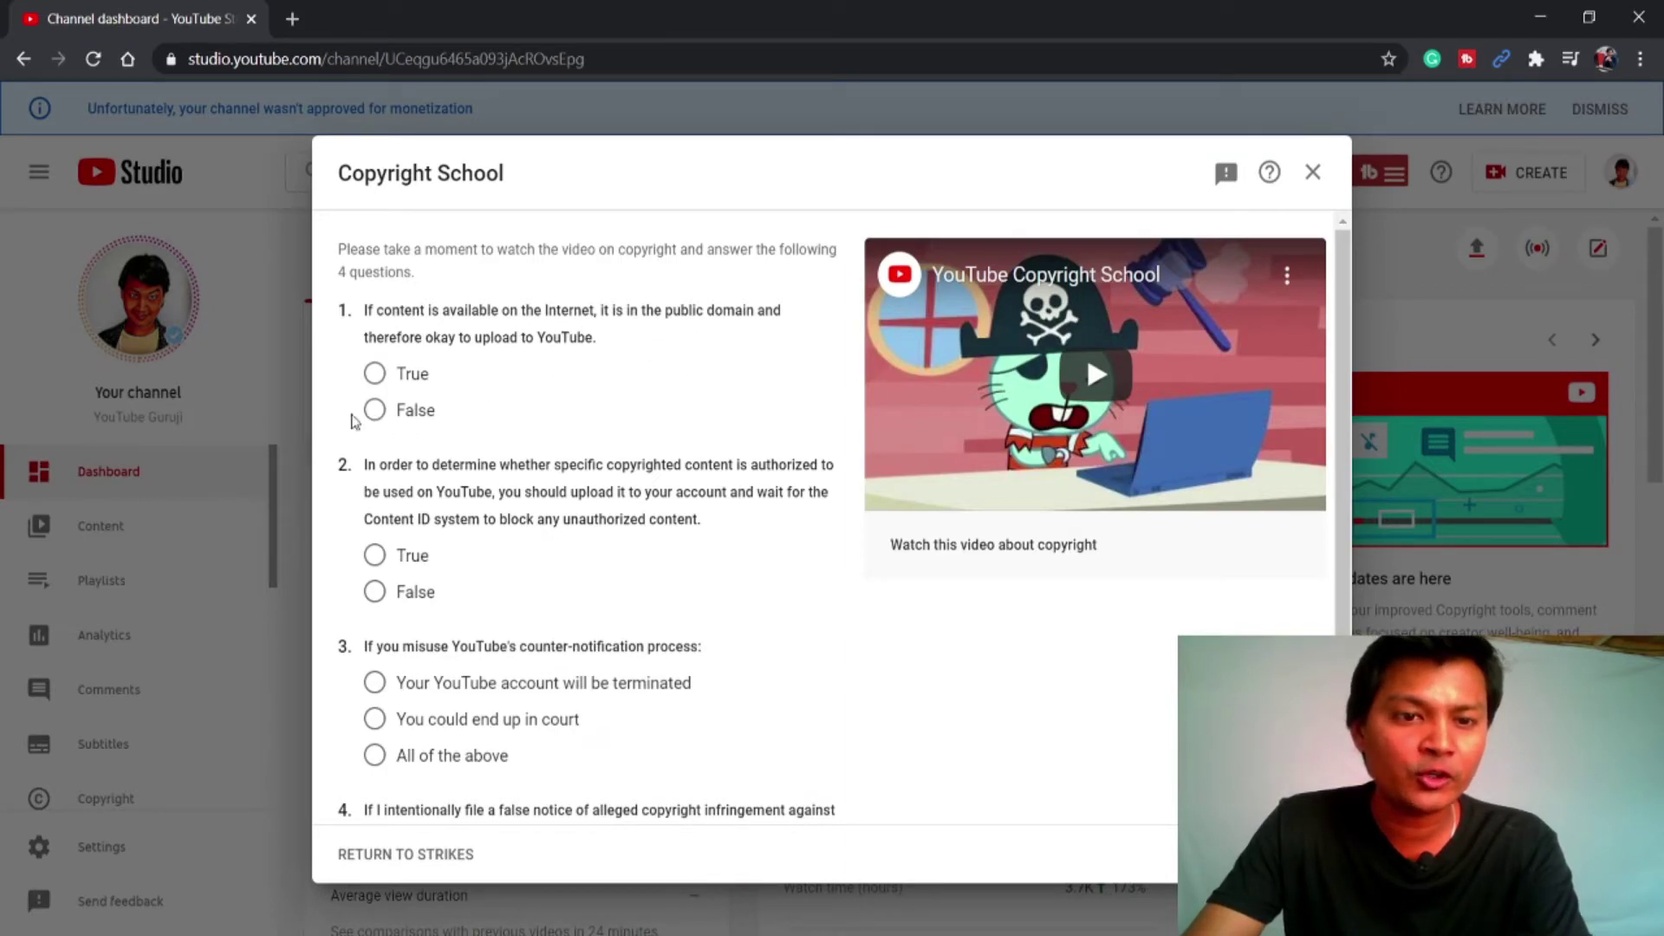
click(392, 411)
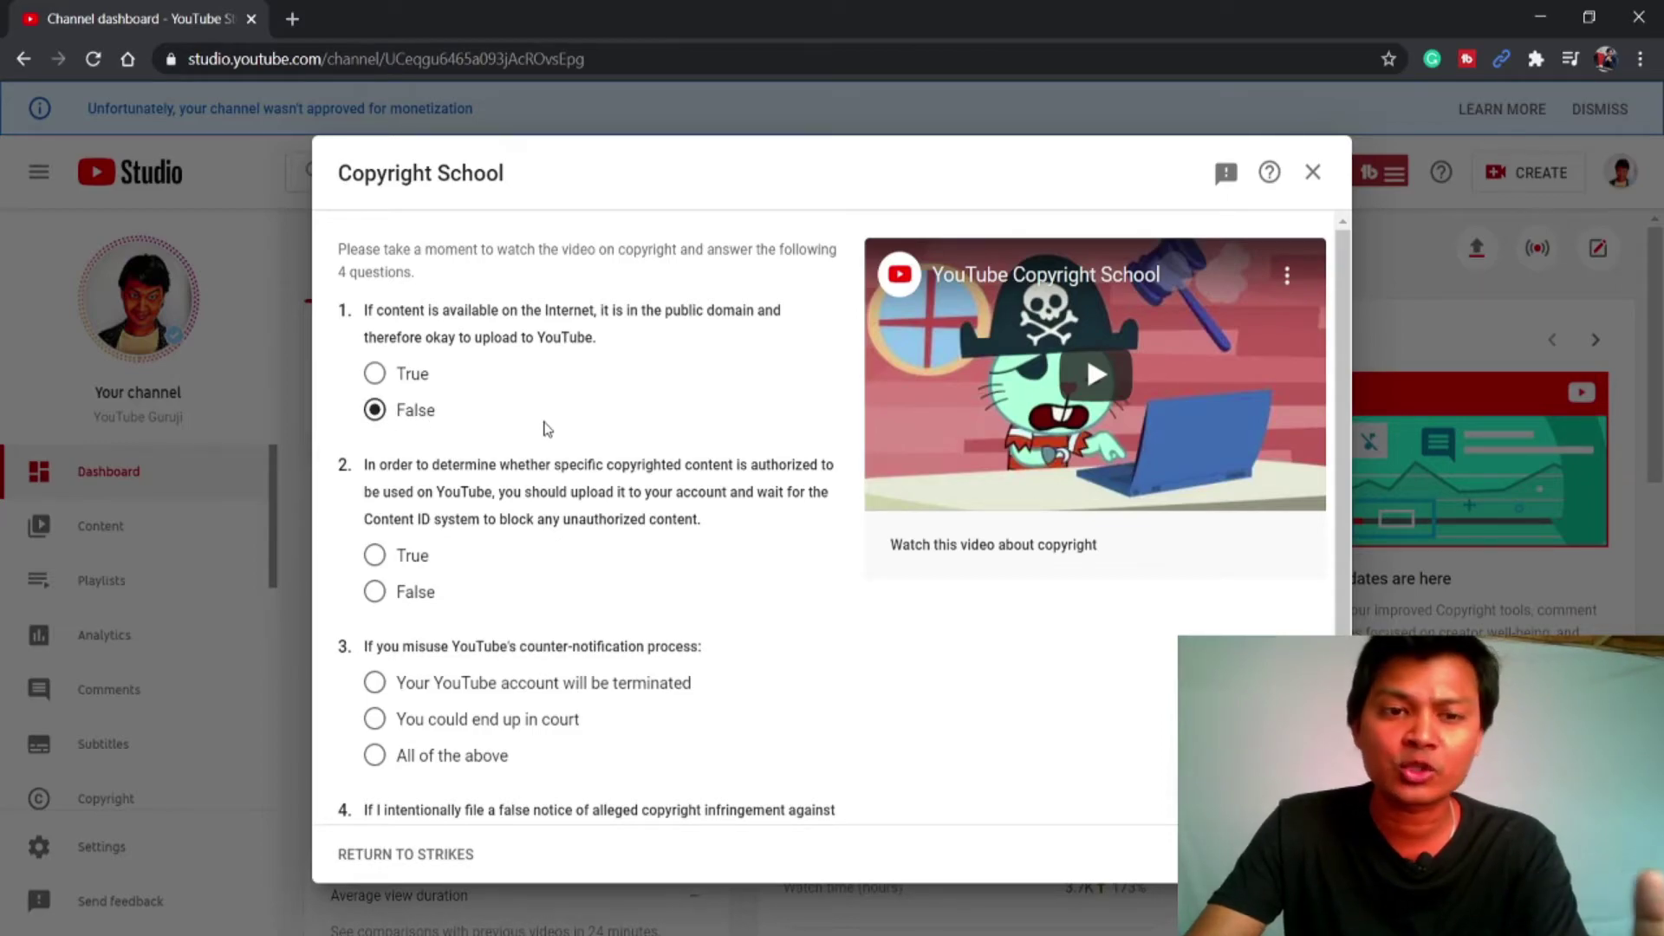
scroll(547, 428, down, 1)
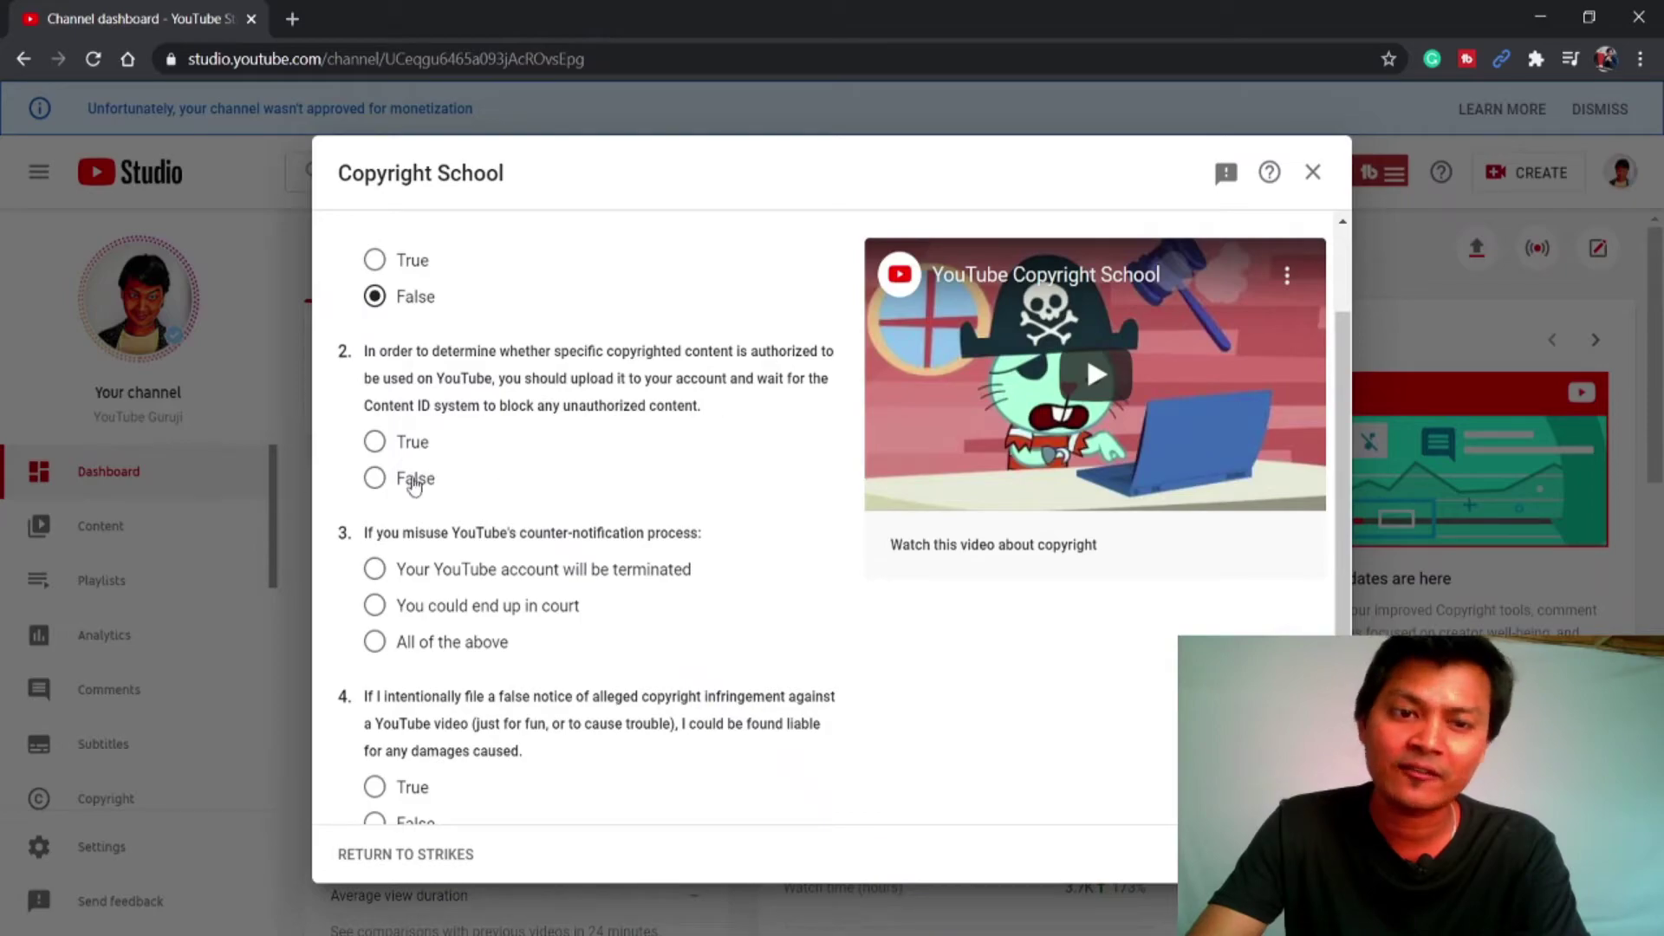
click(374, 478)
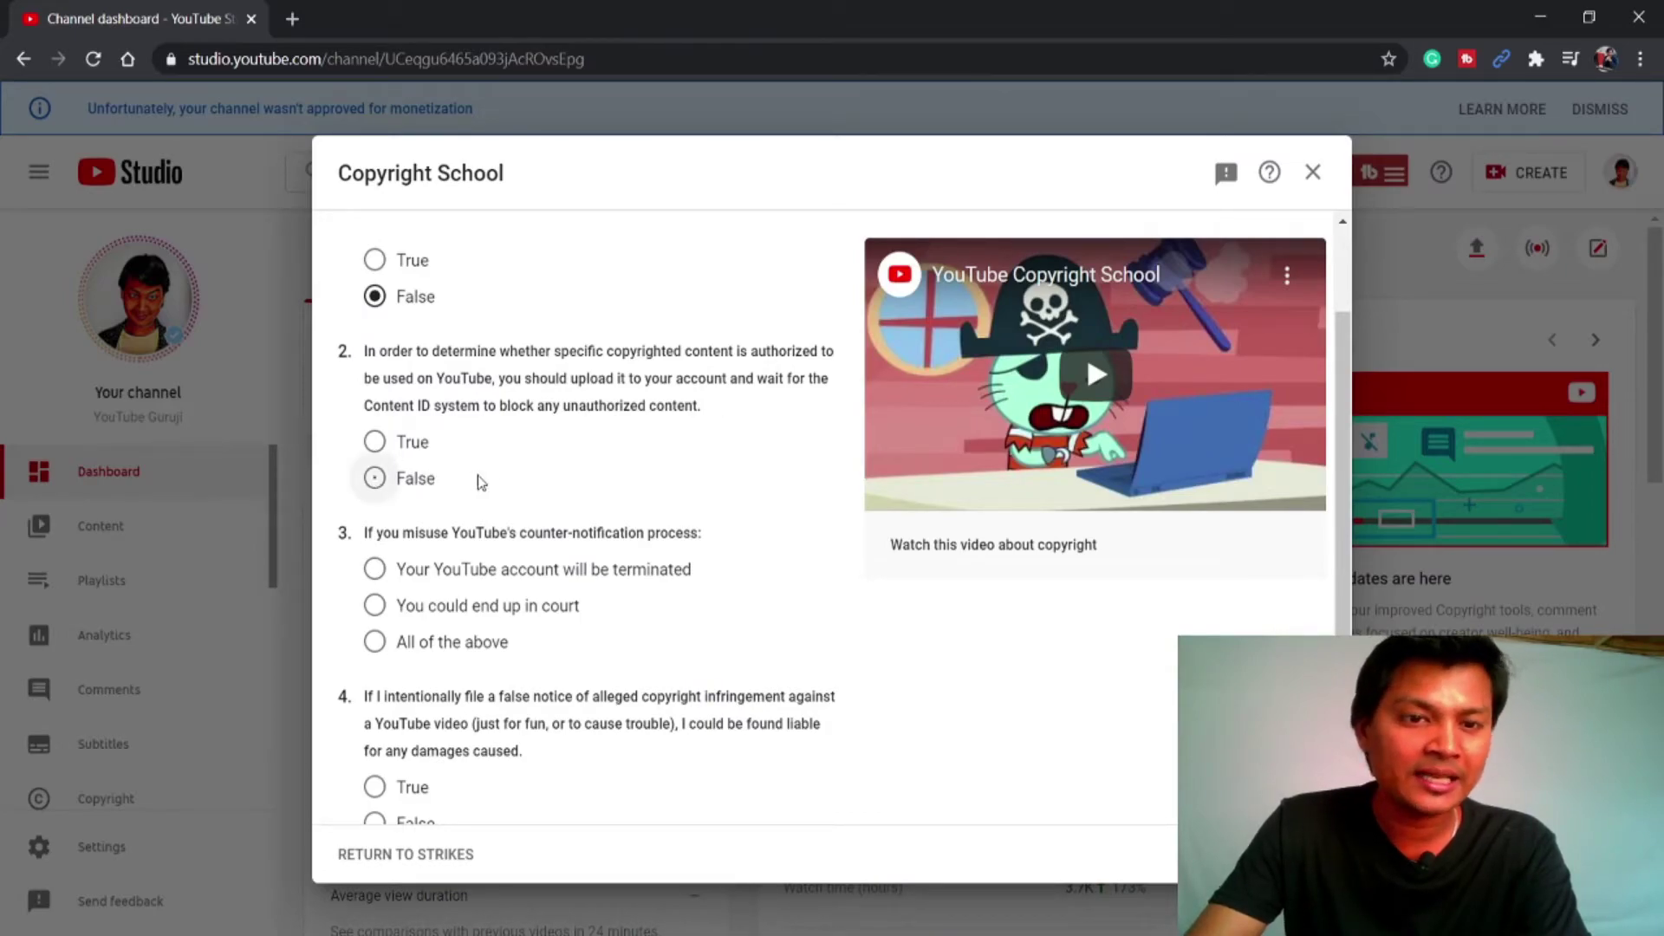
Answer the counter-notification question with All of the above and the false infringement notice question with True.
scroll(390, 486, down, 1)
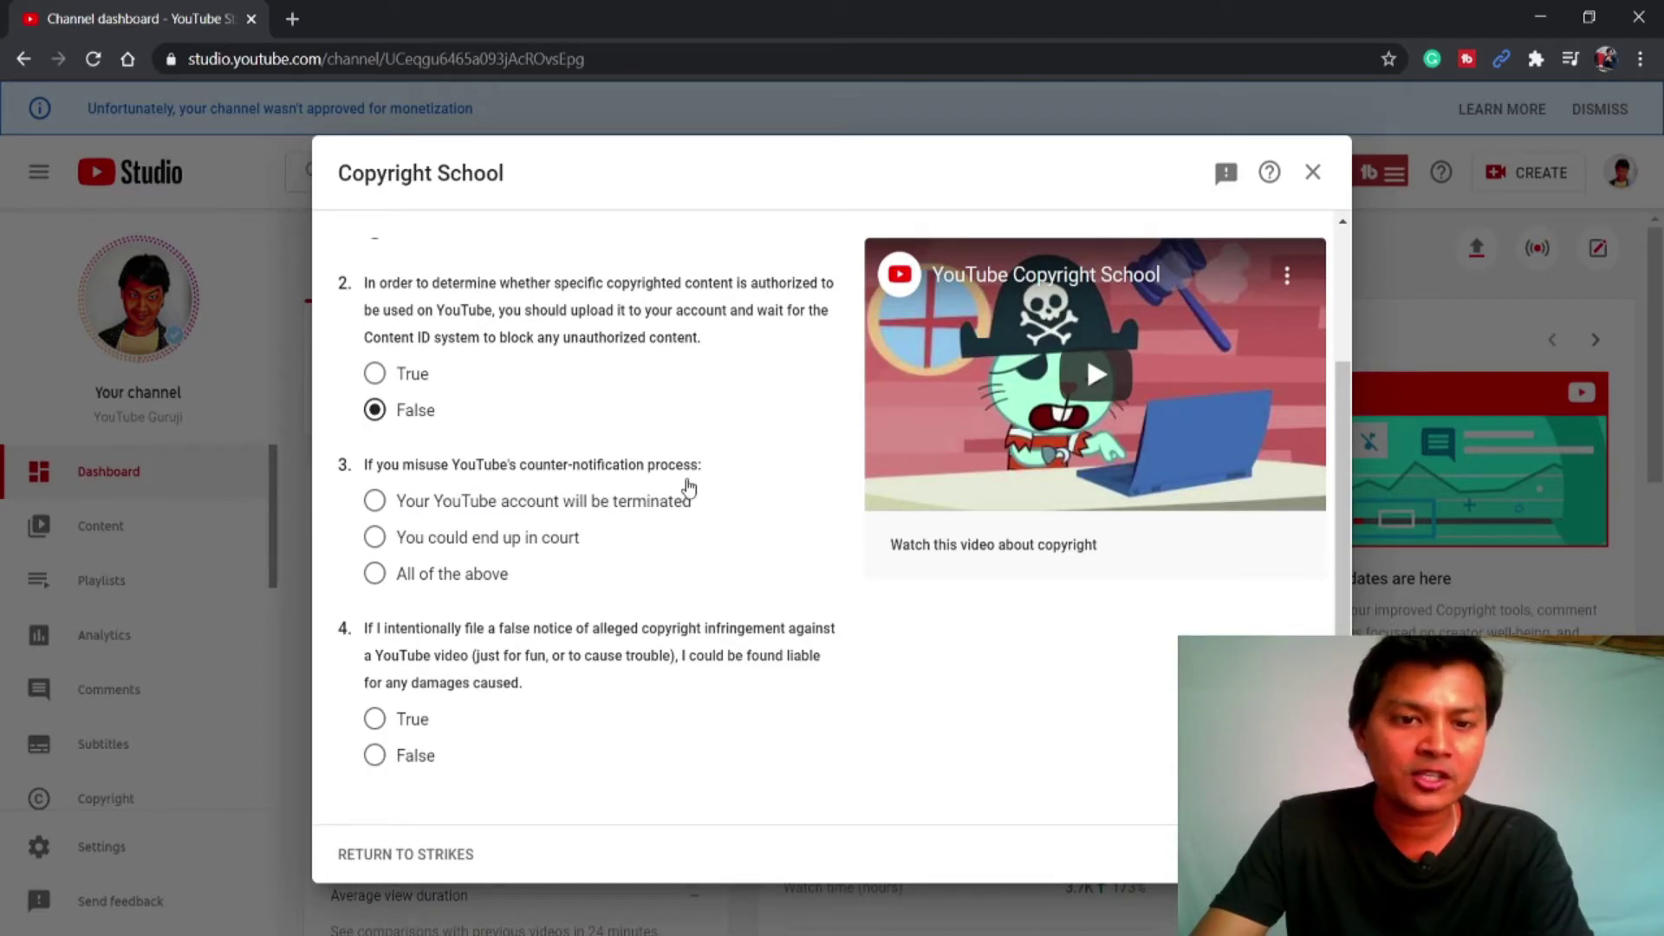
click(401, 586)
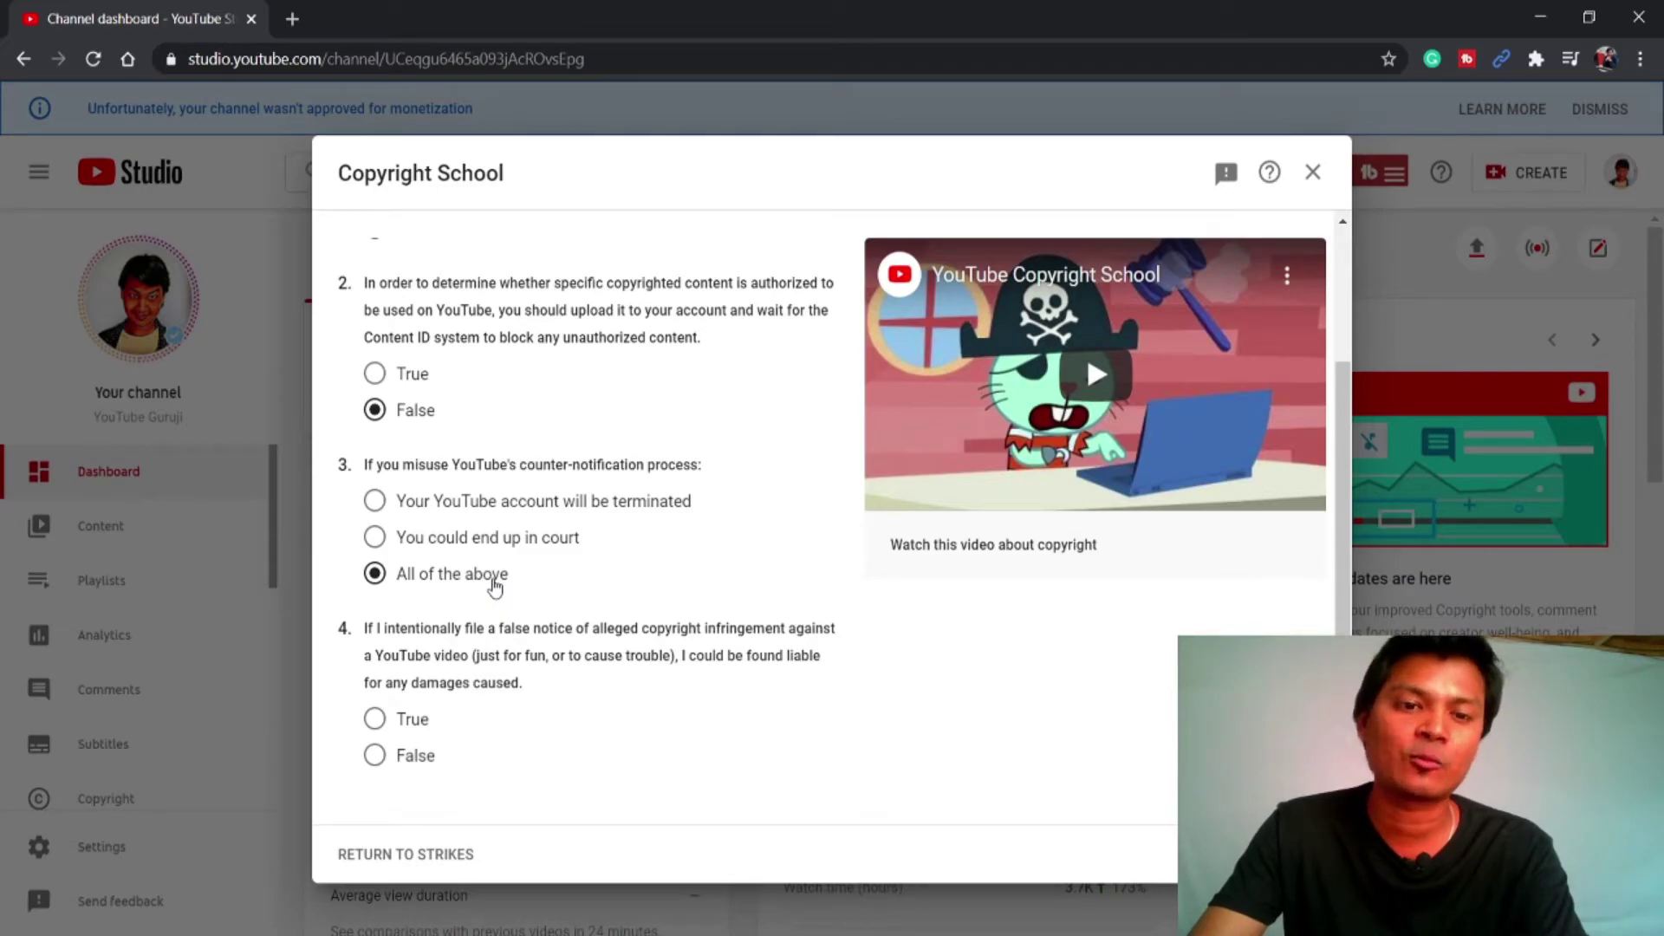
scroll(545, 615, up, 1)
scroll(435, 691, up, 1)
scroll(482, 680, down, 2)
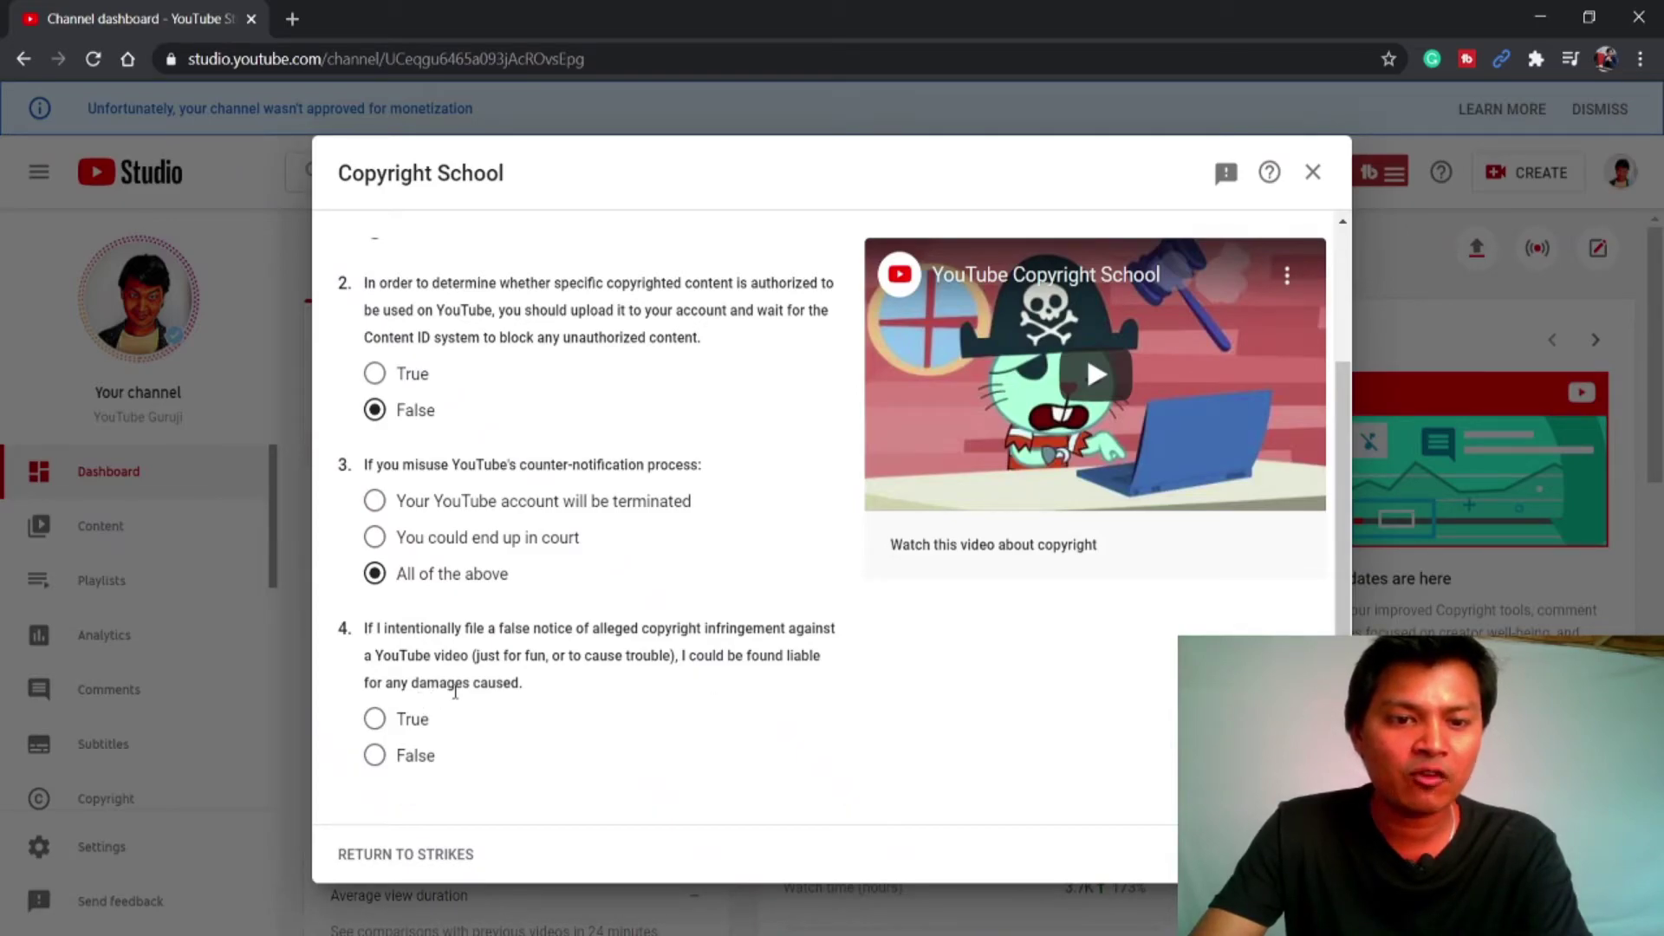
click(397, 733)
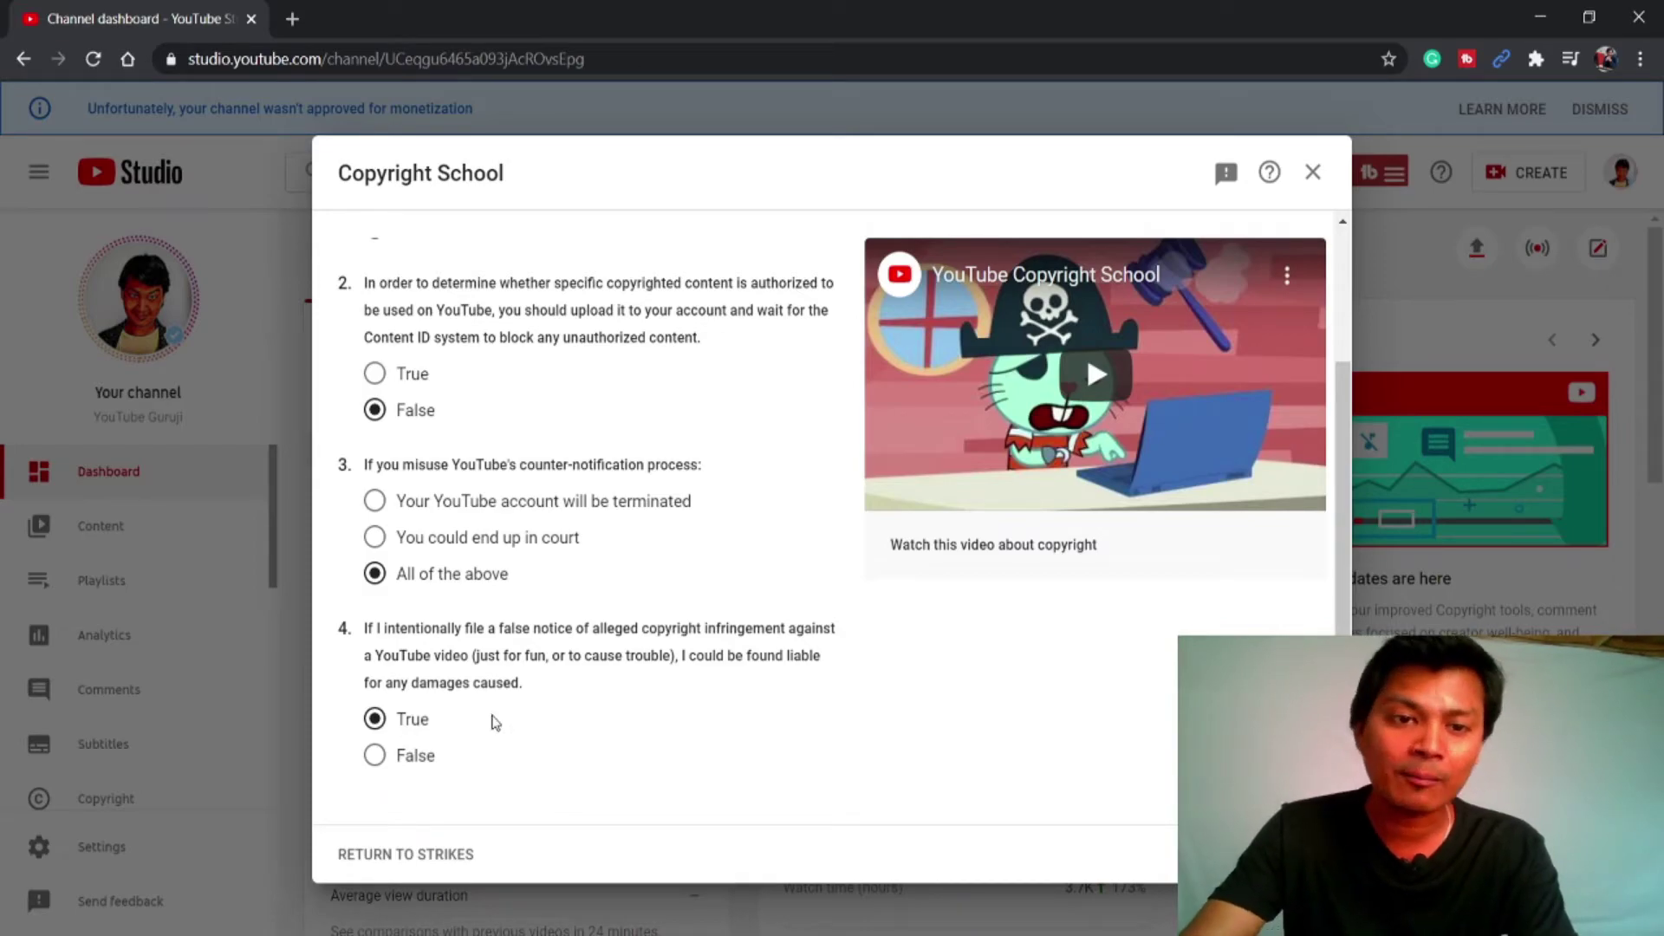
Review the four selected quiz answers and submit them for checking.
scroll(494, 723, up, 3)
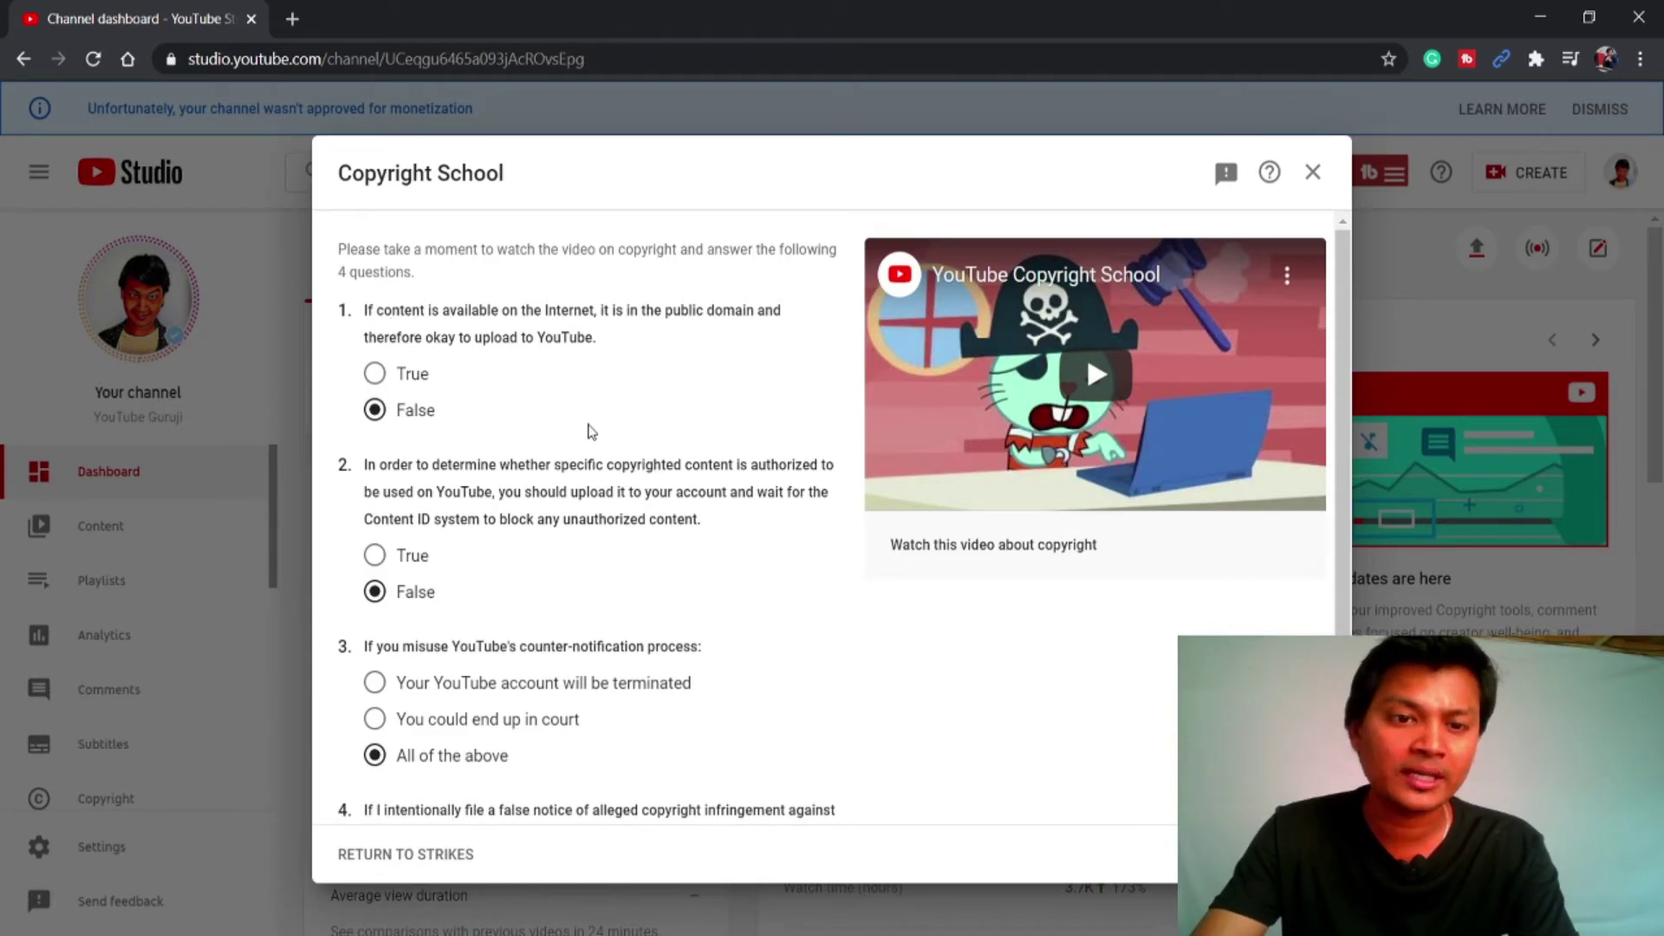
scroll(521, 476, down, 1)
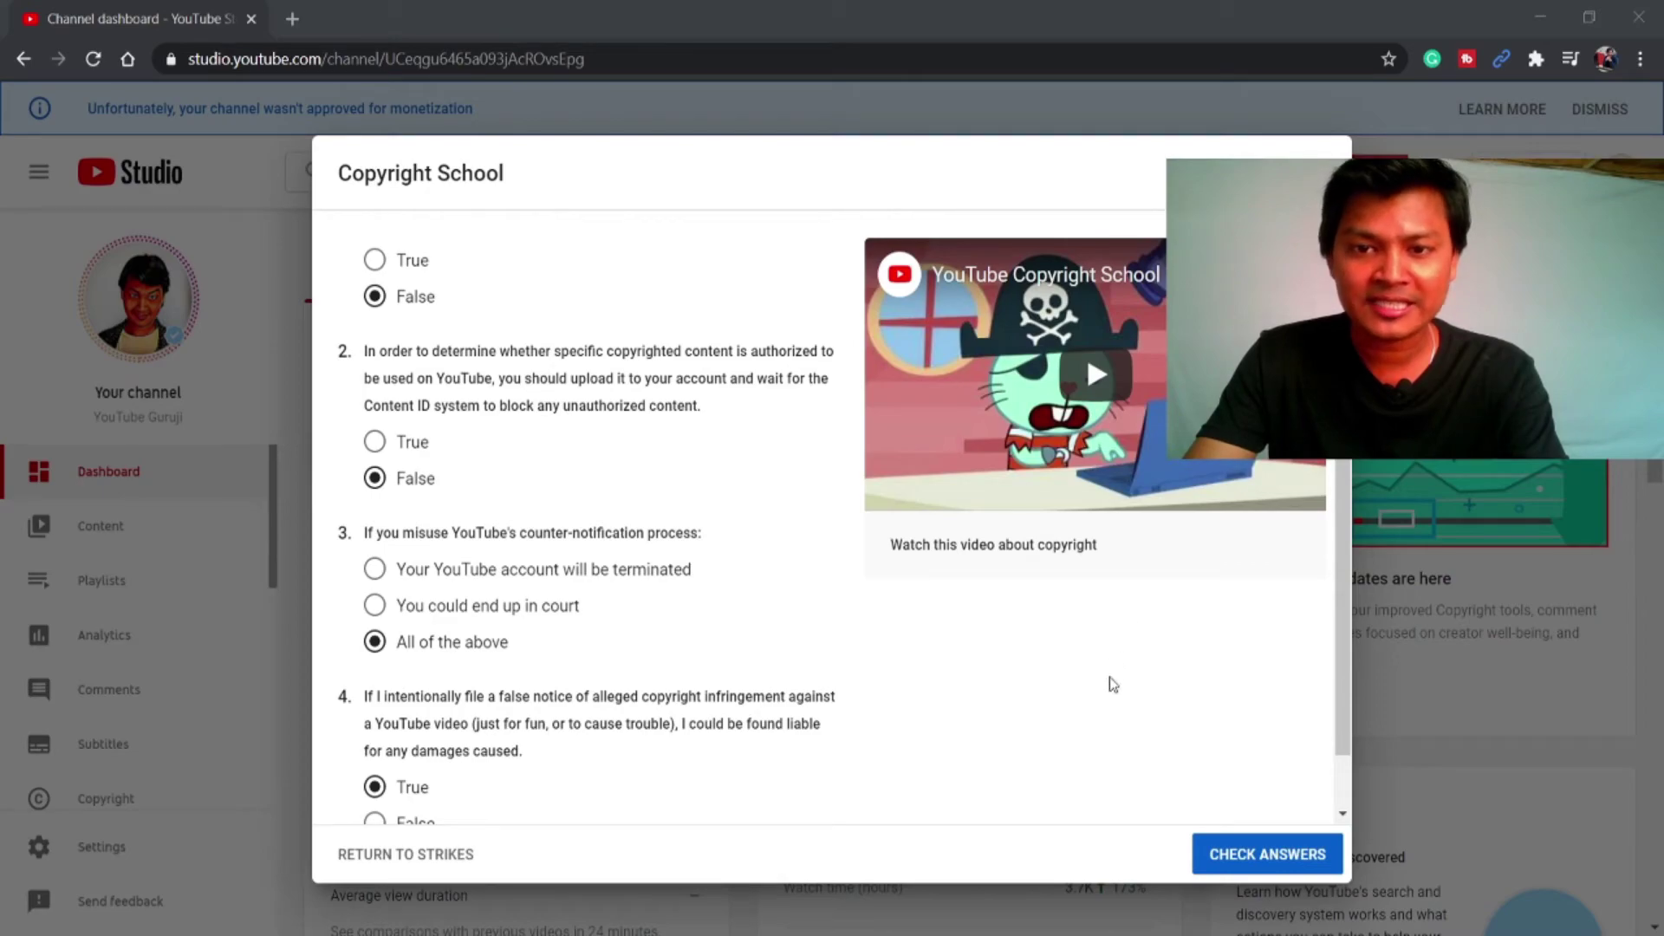
click(1144, 674)
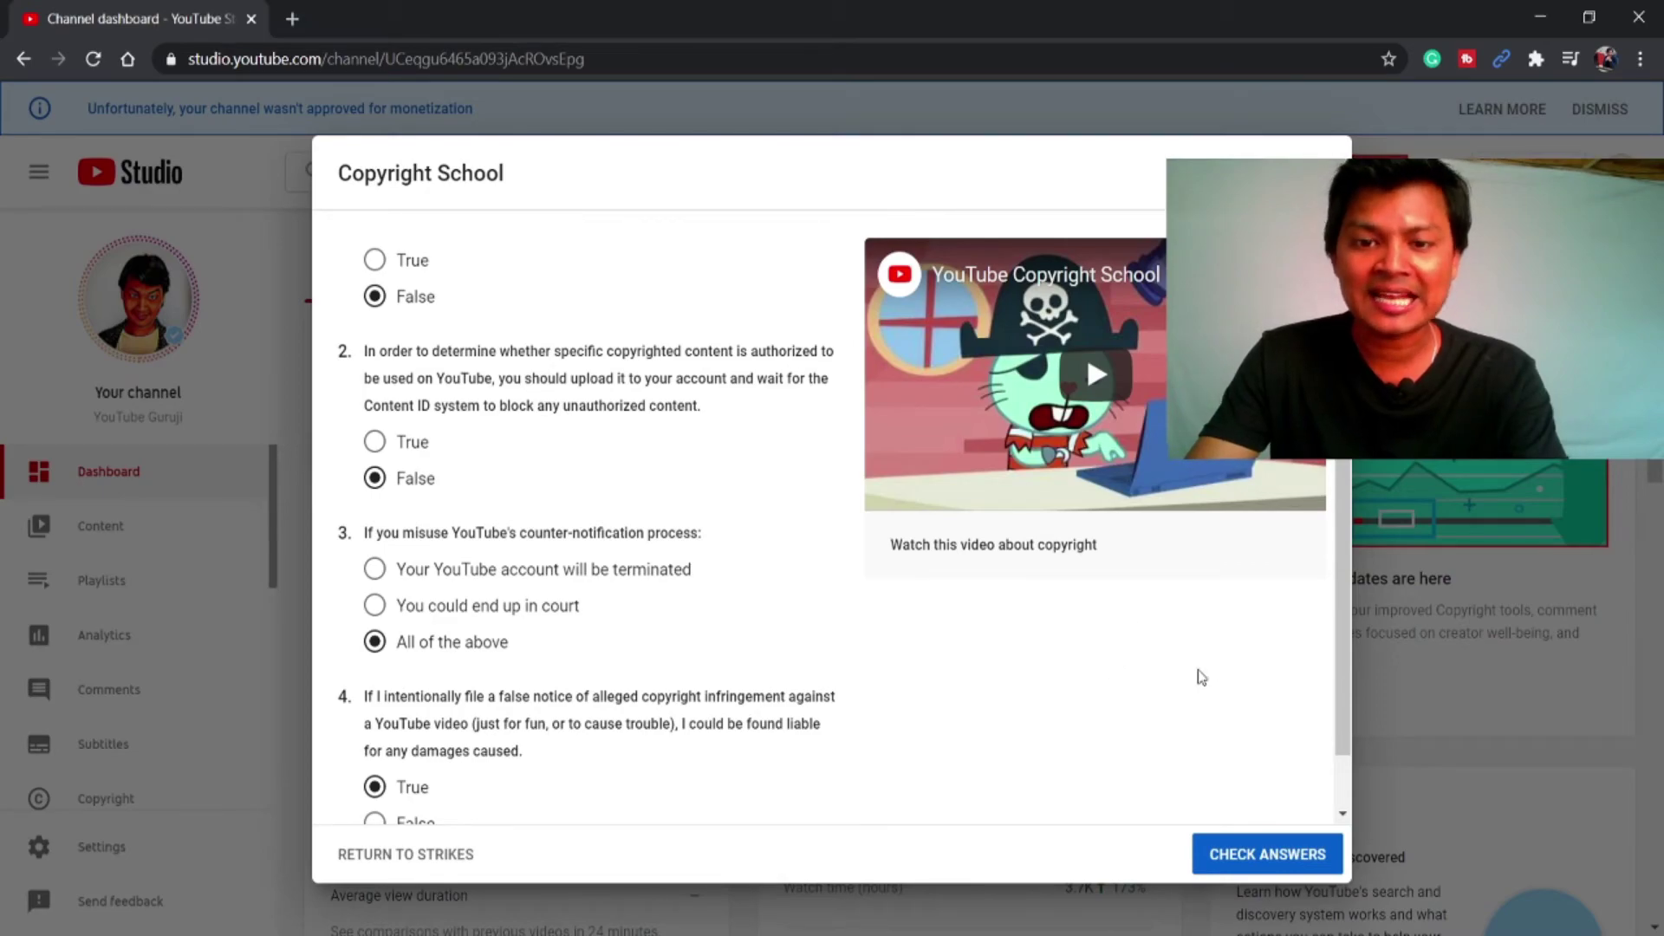
click(1253, 871)
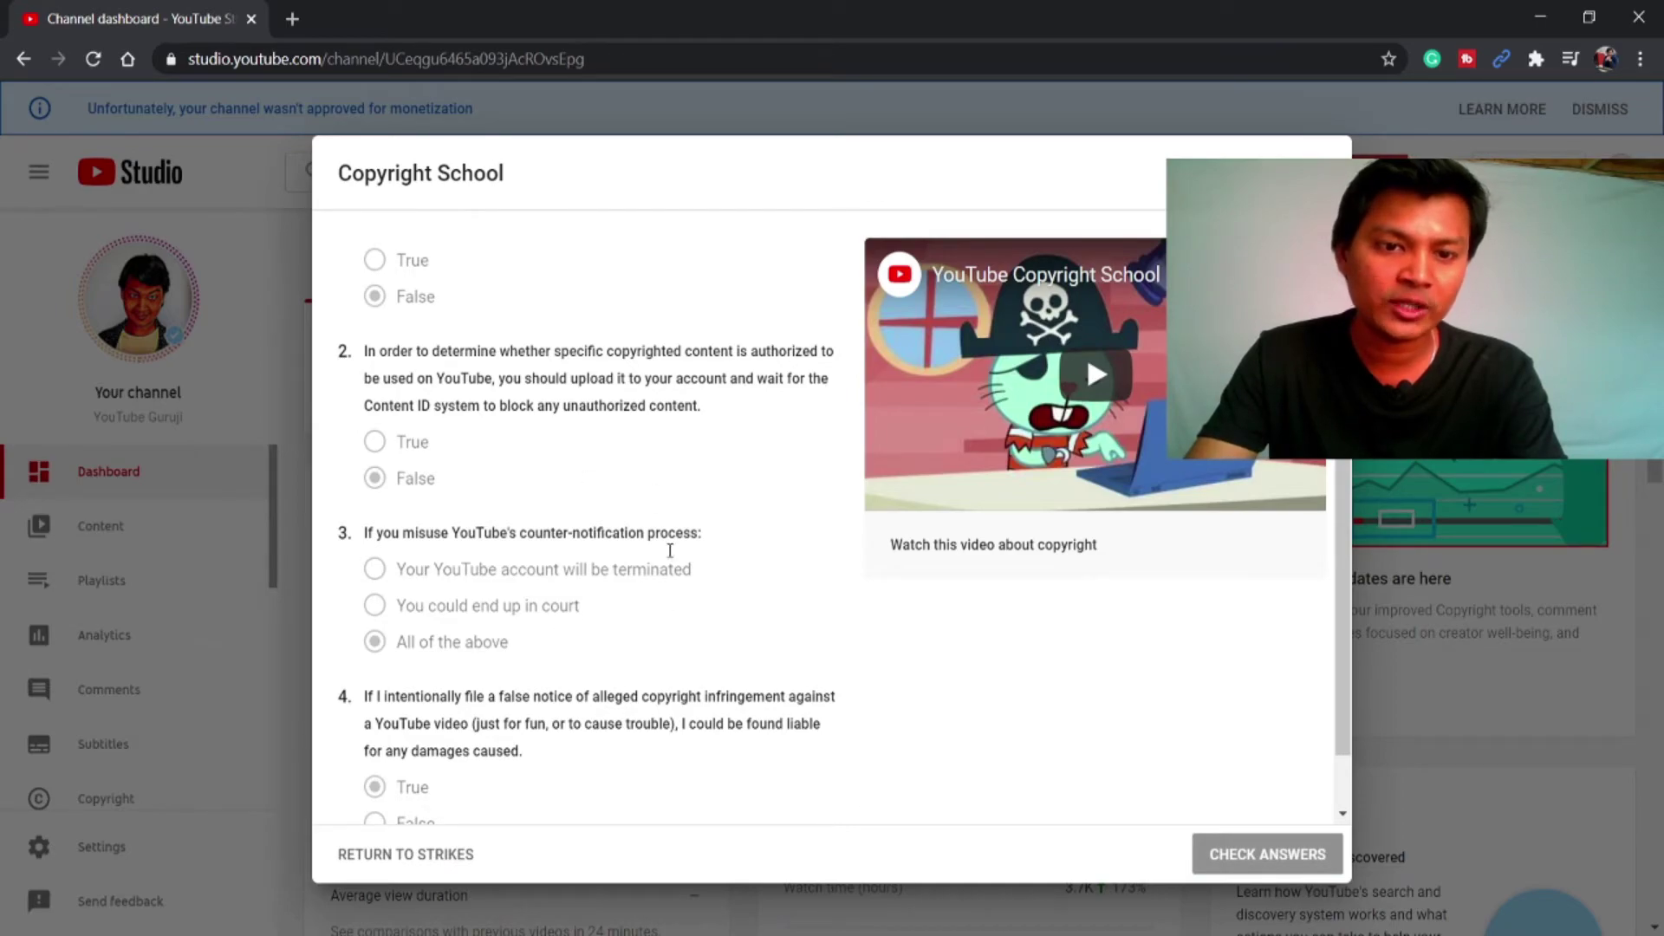
Review the feedback on all four Copyright School answers and finish the course to return to the strikes overview.
scroll(650, 546, up, 1)
scroll(575, 486, down, 1)
scroll(572, 492, up, 4)
scroll(572, 492, up, 3)
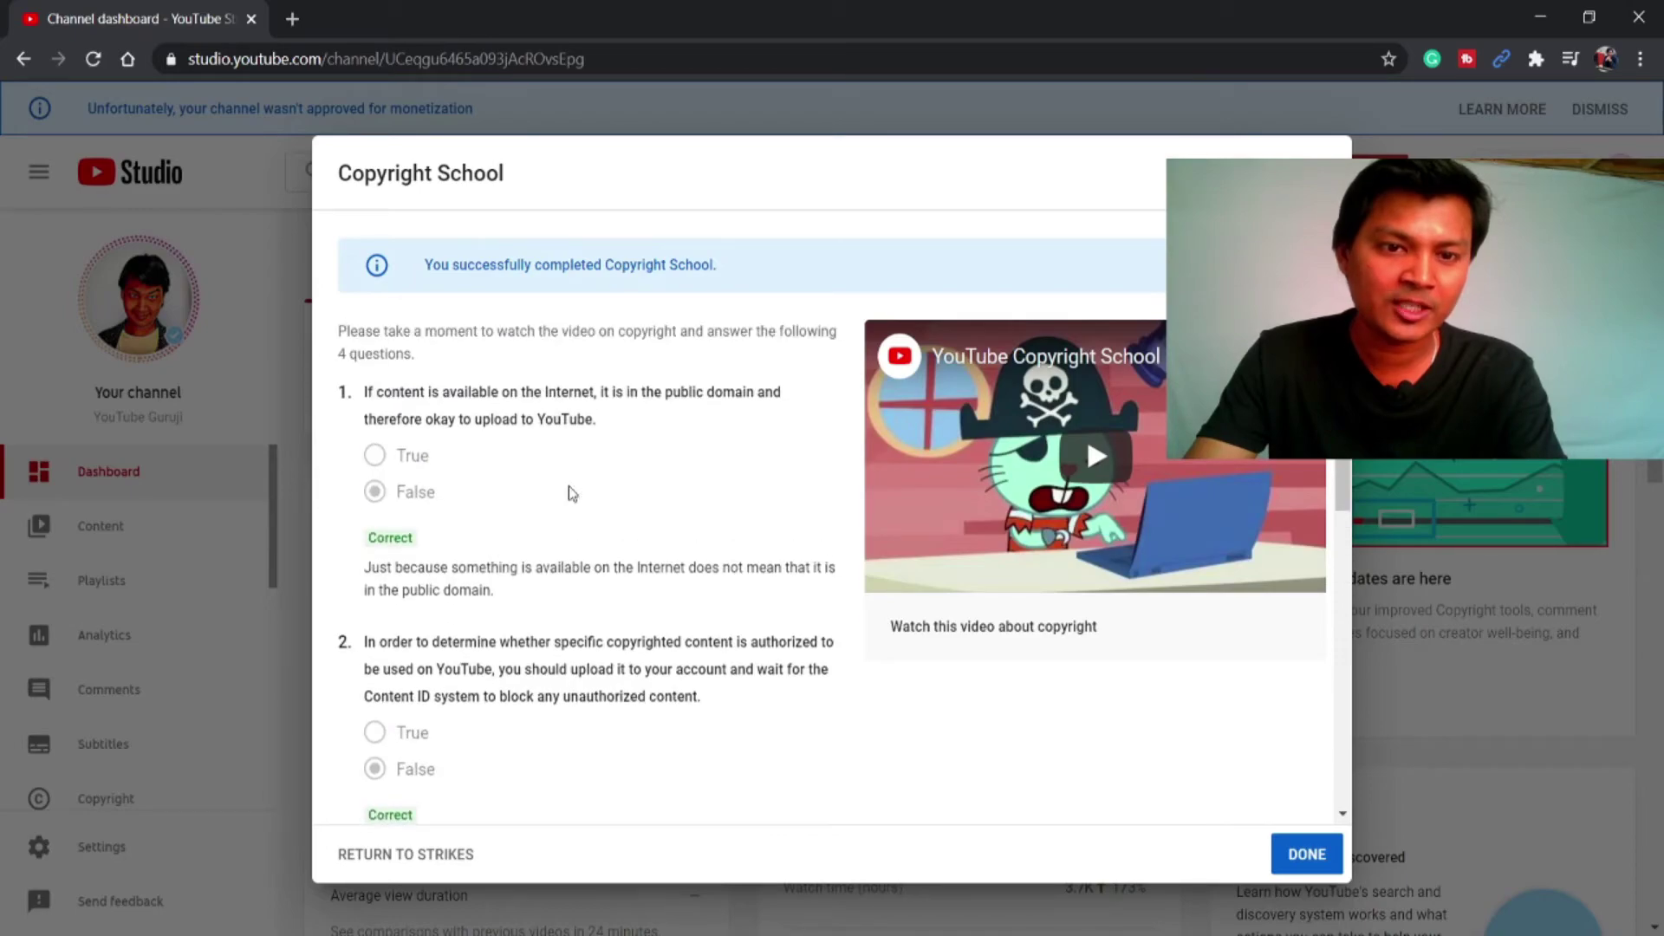
scroll(572, 493, down, 6)
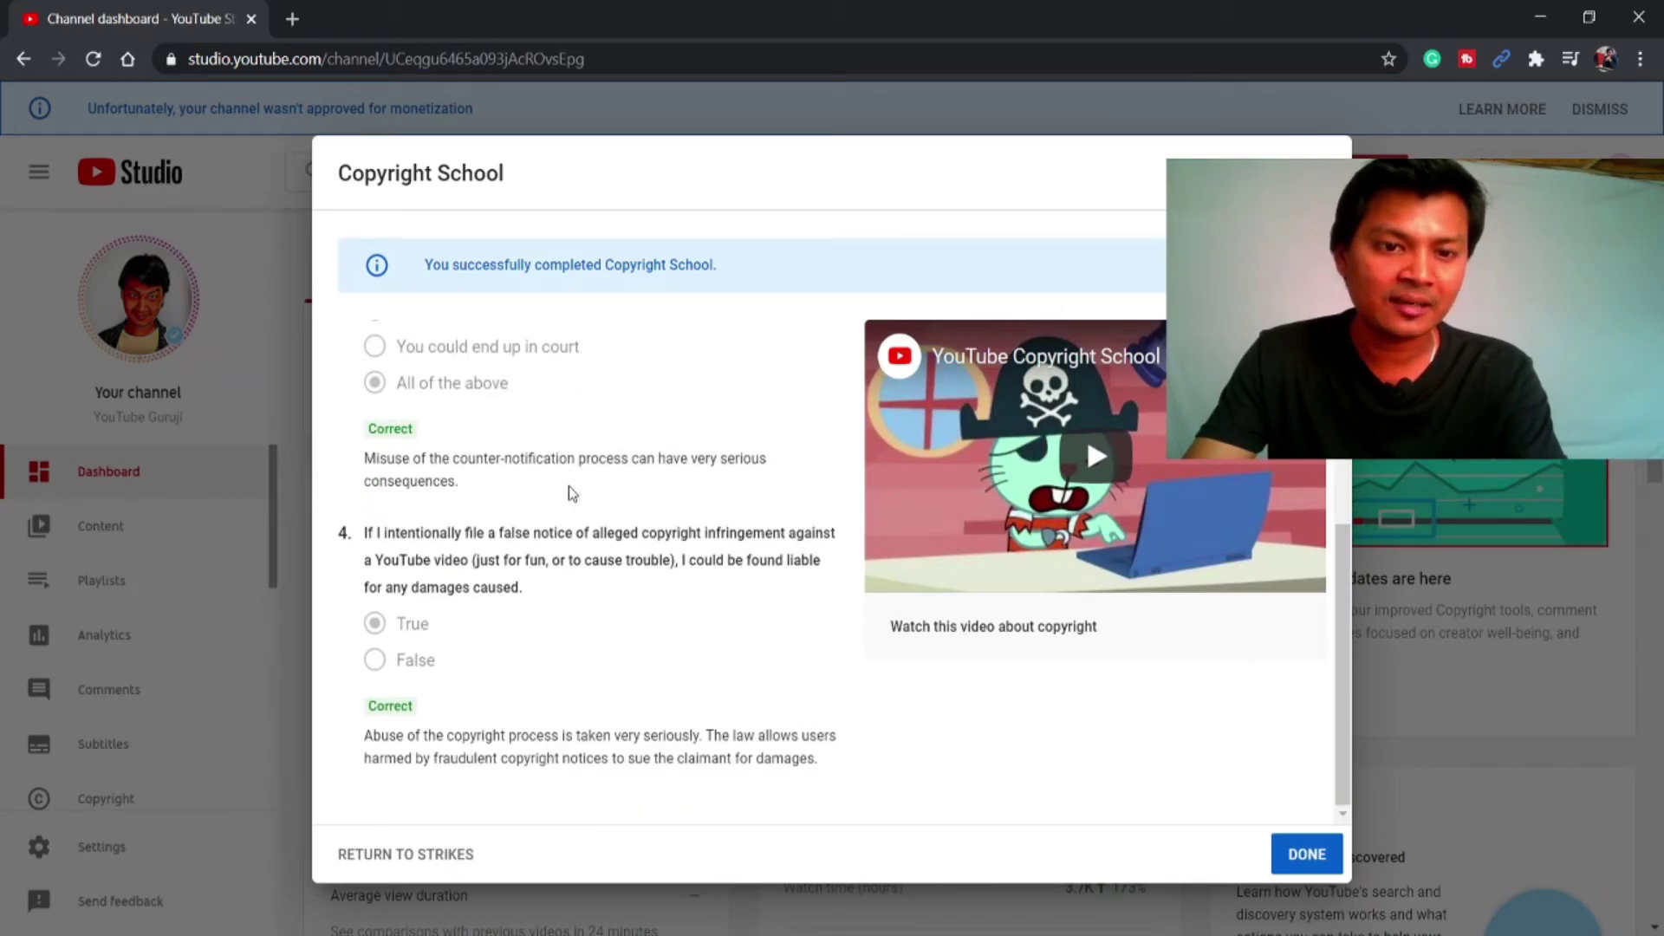
scroll(570, 491, up, 6)
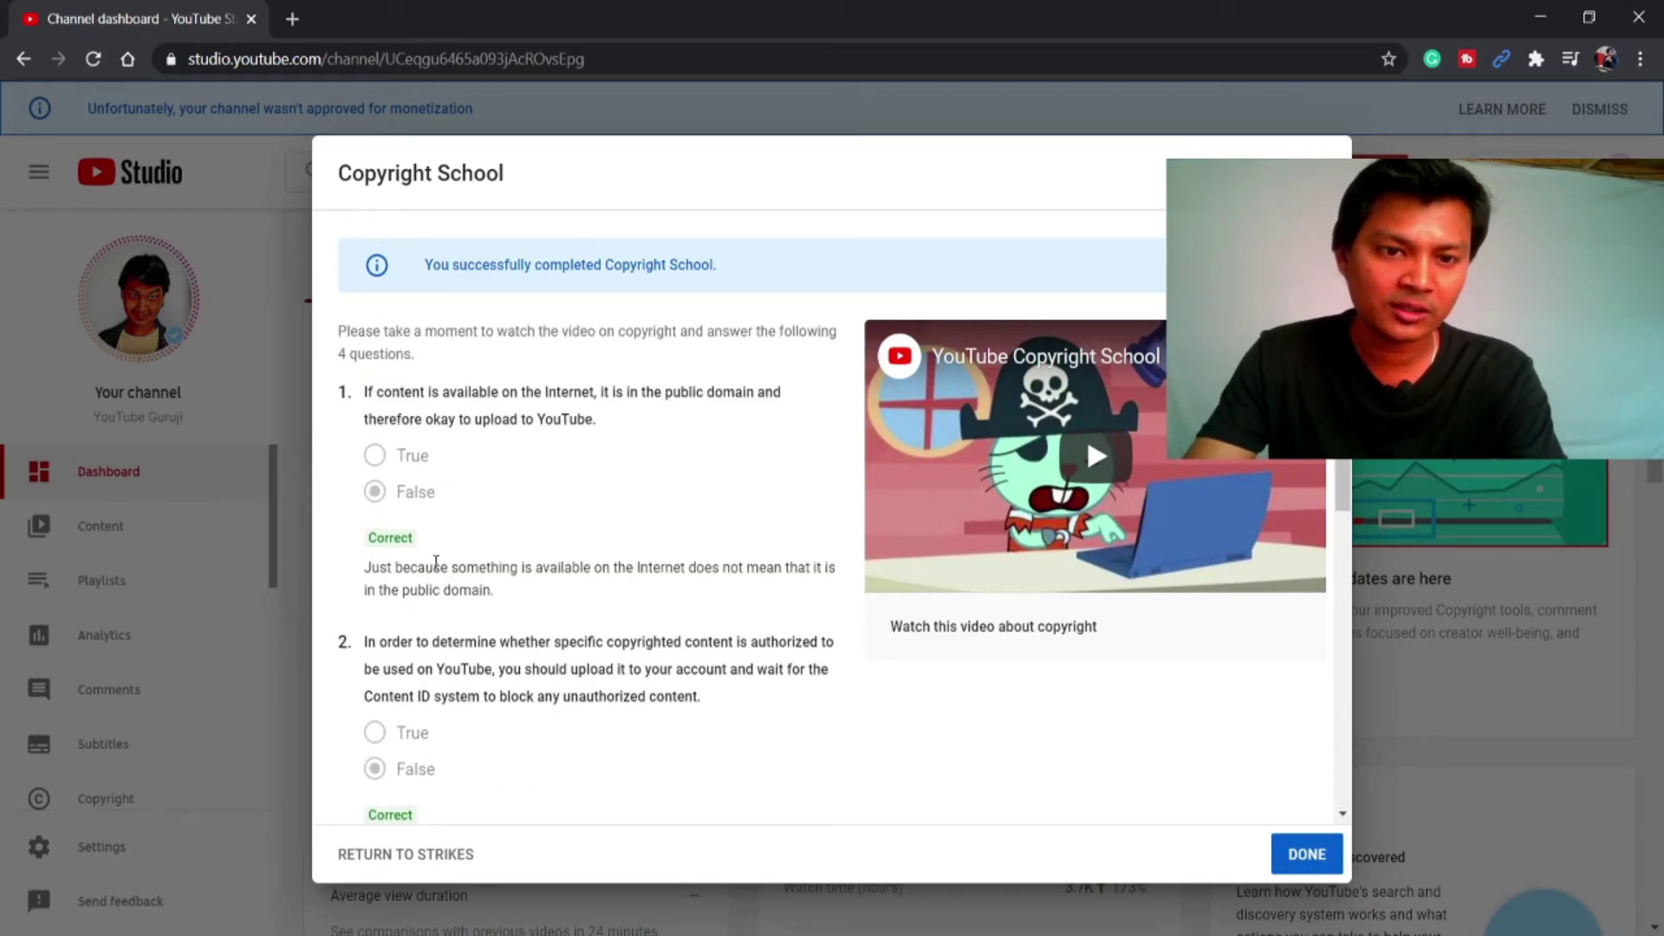
scroll(494, 595, down, 3)
scroll(381, 617, down, 3)
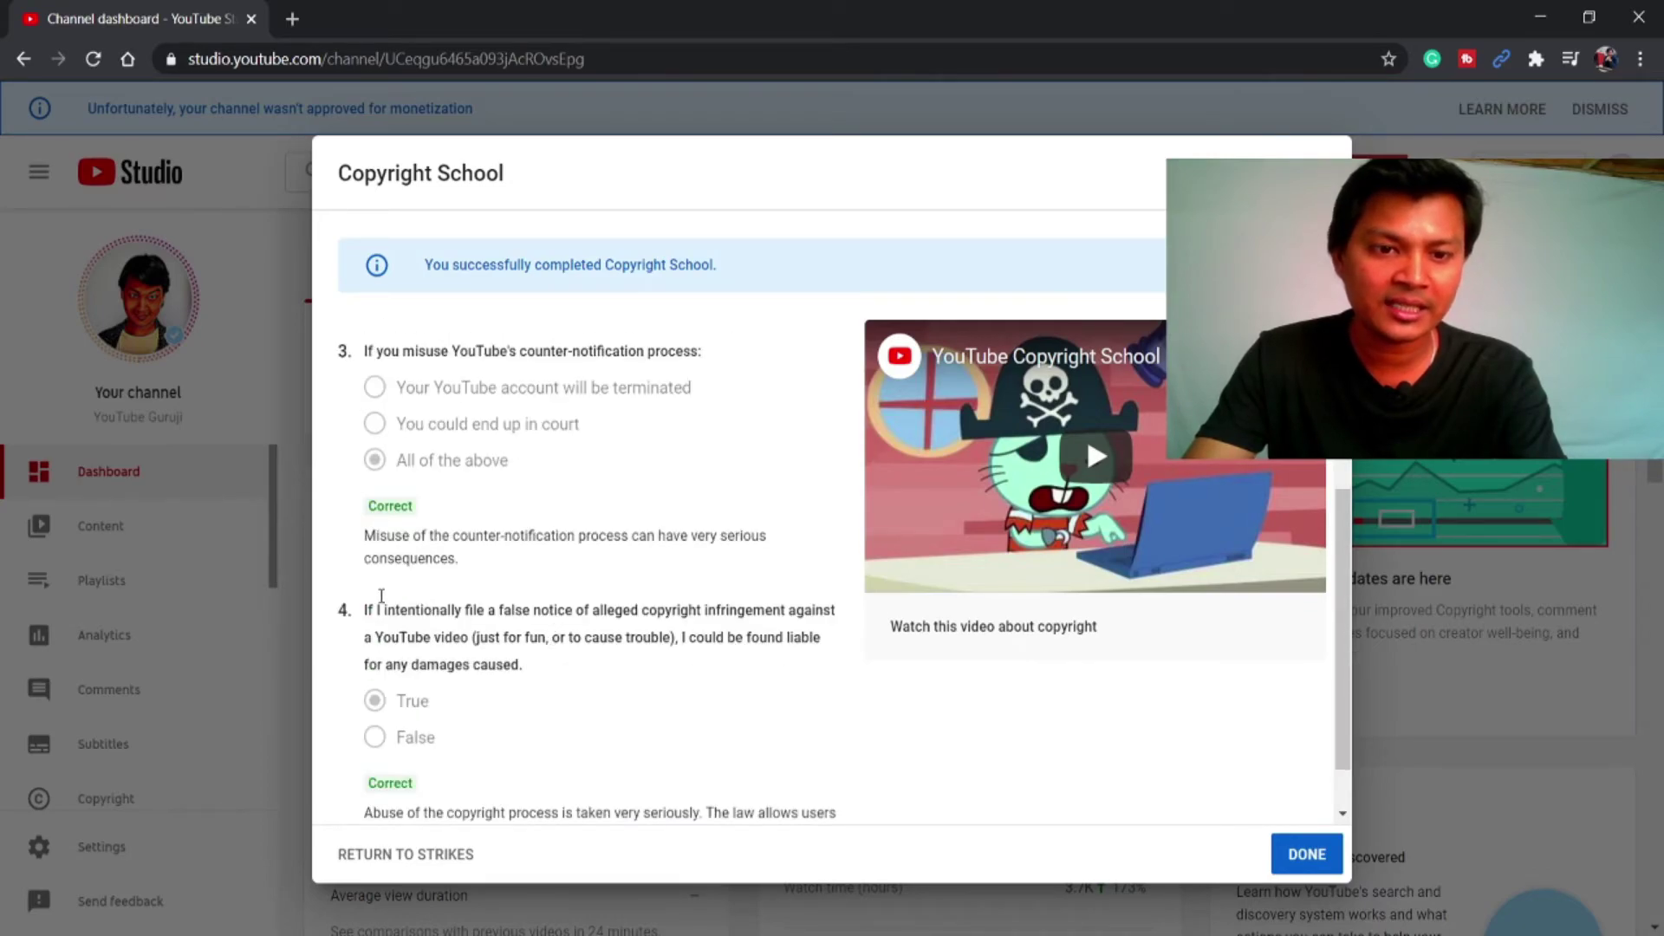
scroll(557, 770, down, 1)
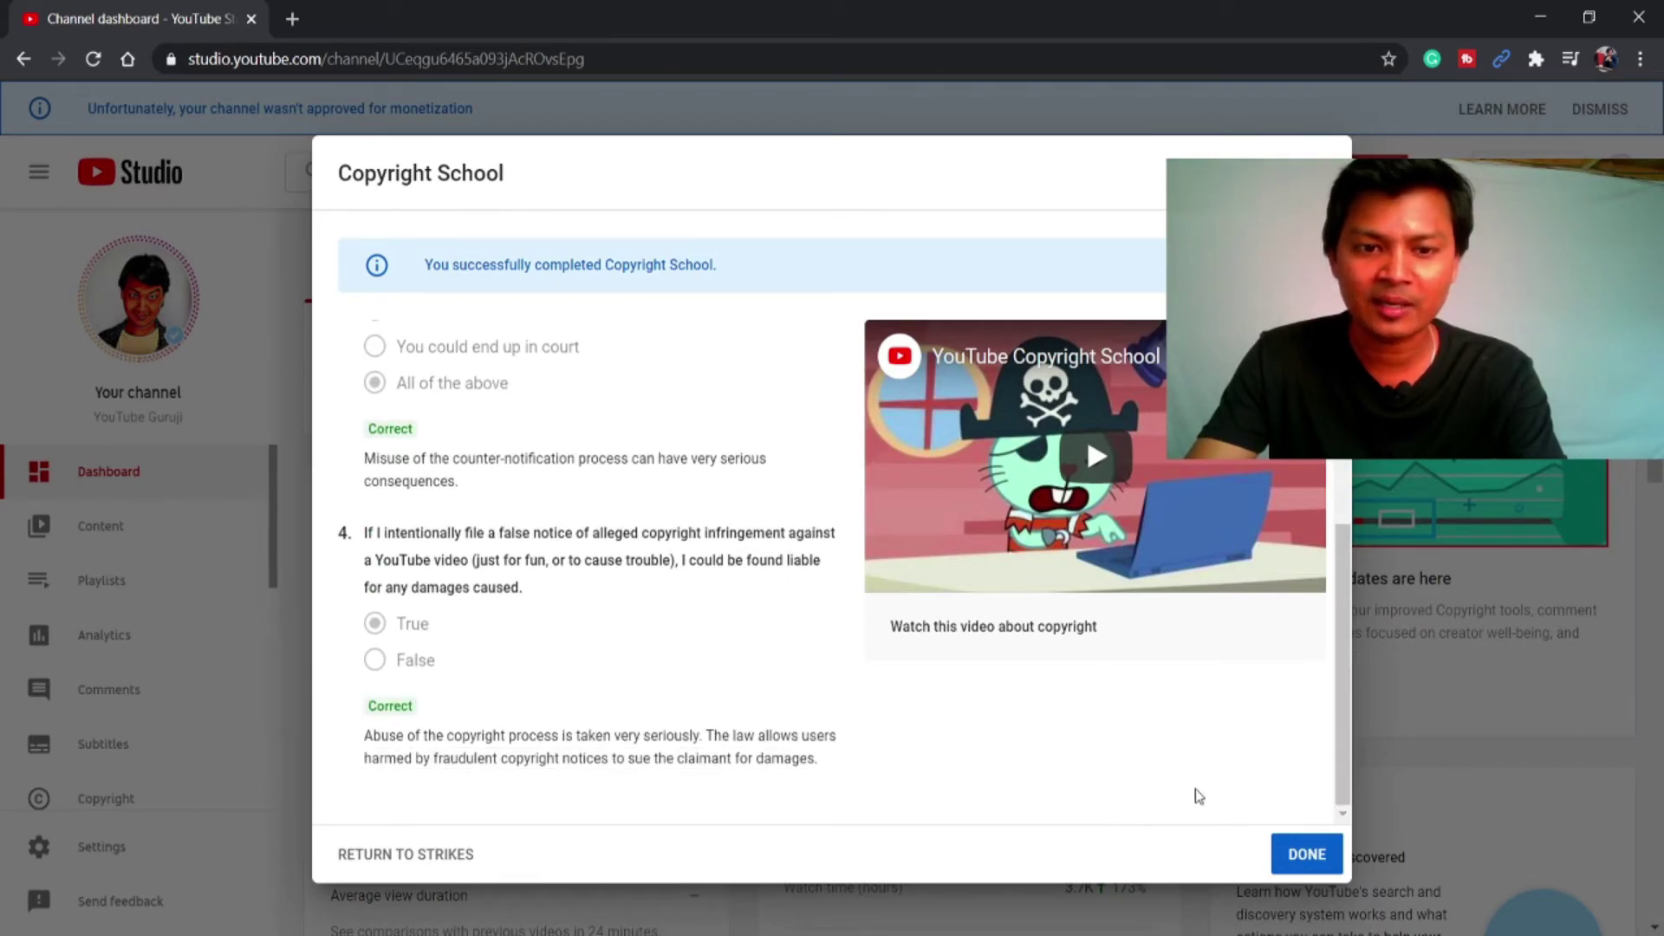
click(1306, 854)
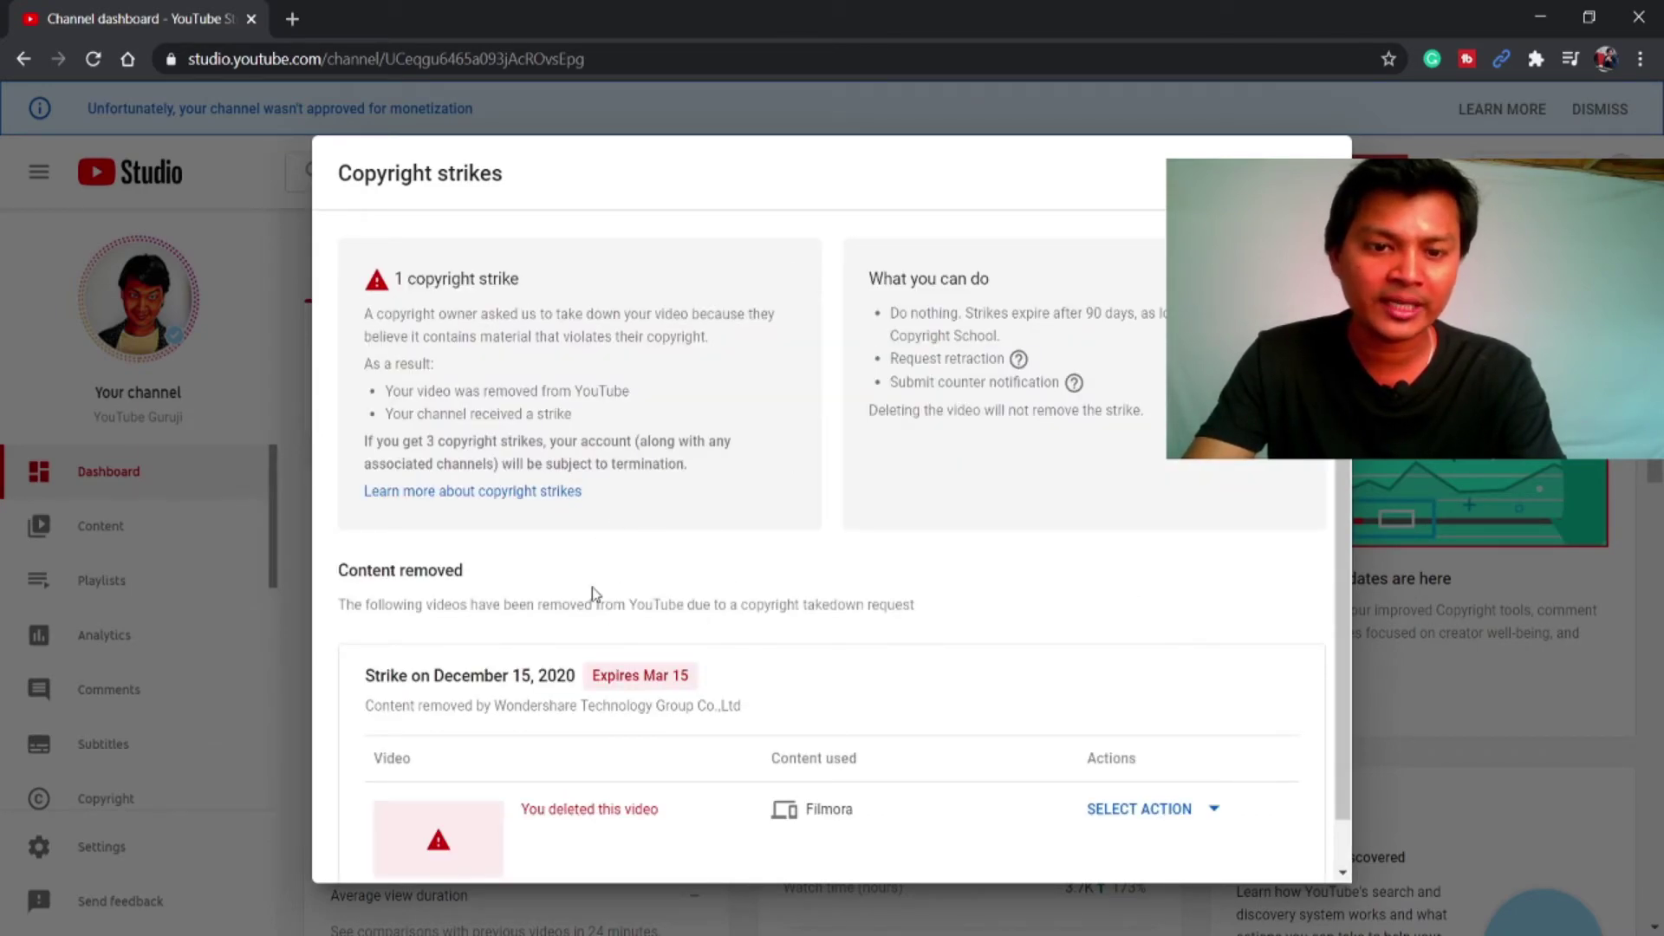
Check the strike's expiry date and list the actions available for the removed video.
scroll(603, 546, down, 1)
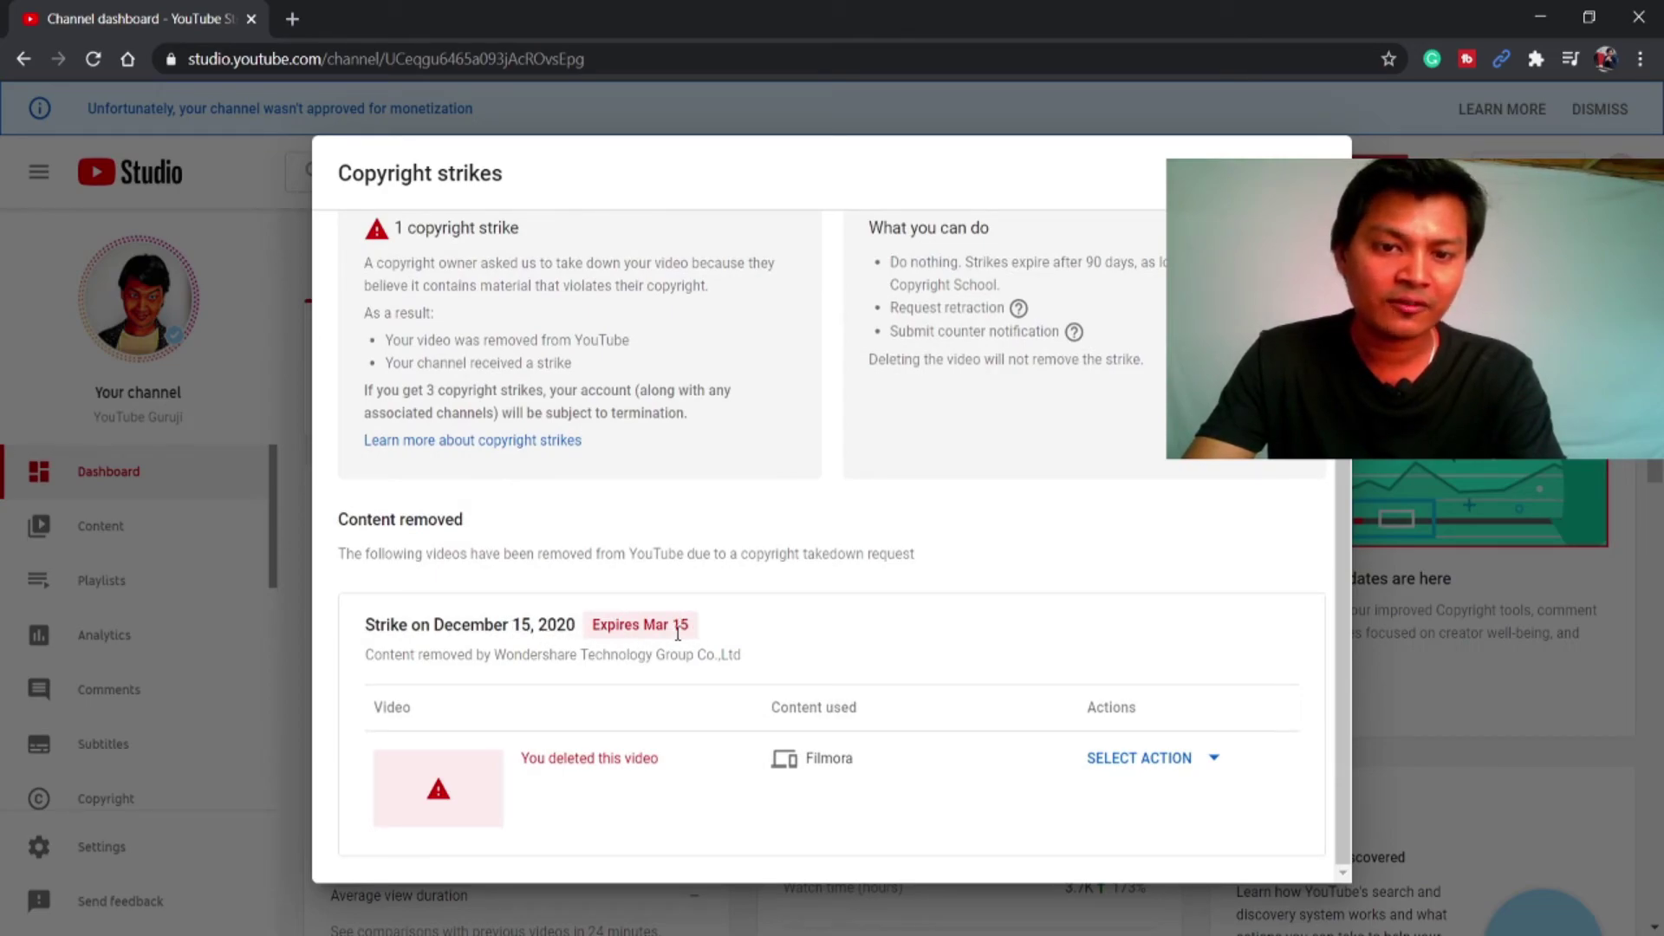
drag(1190, 155, 1051, 227)
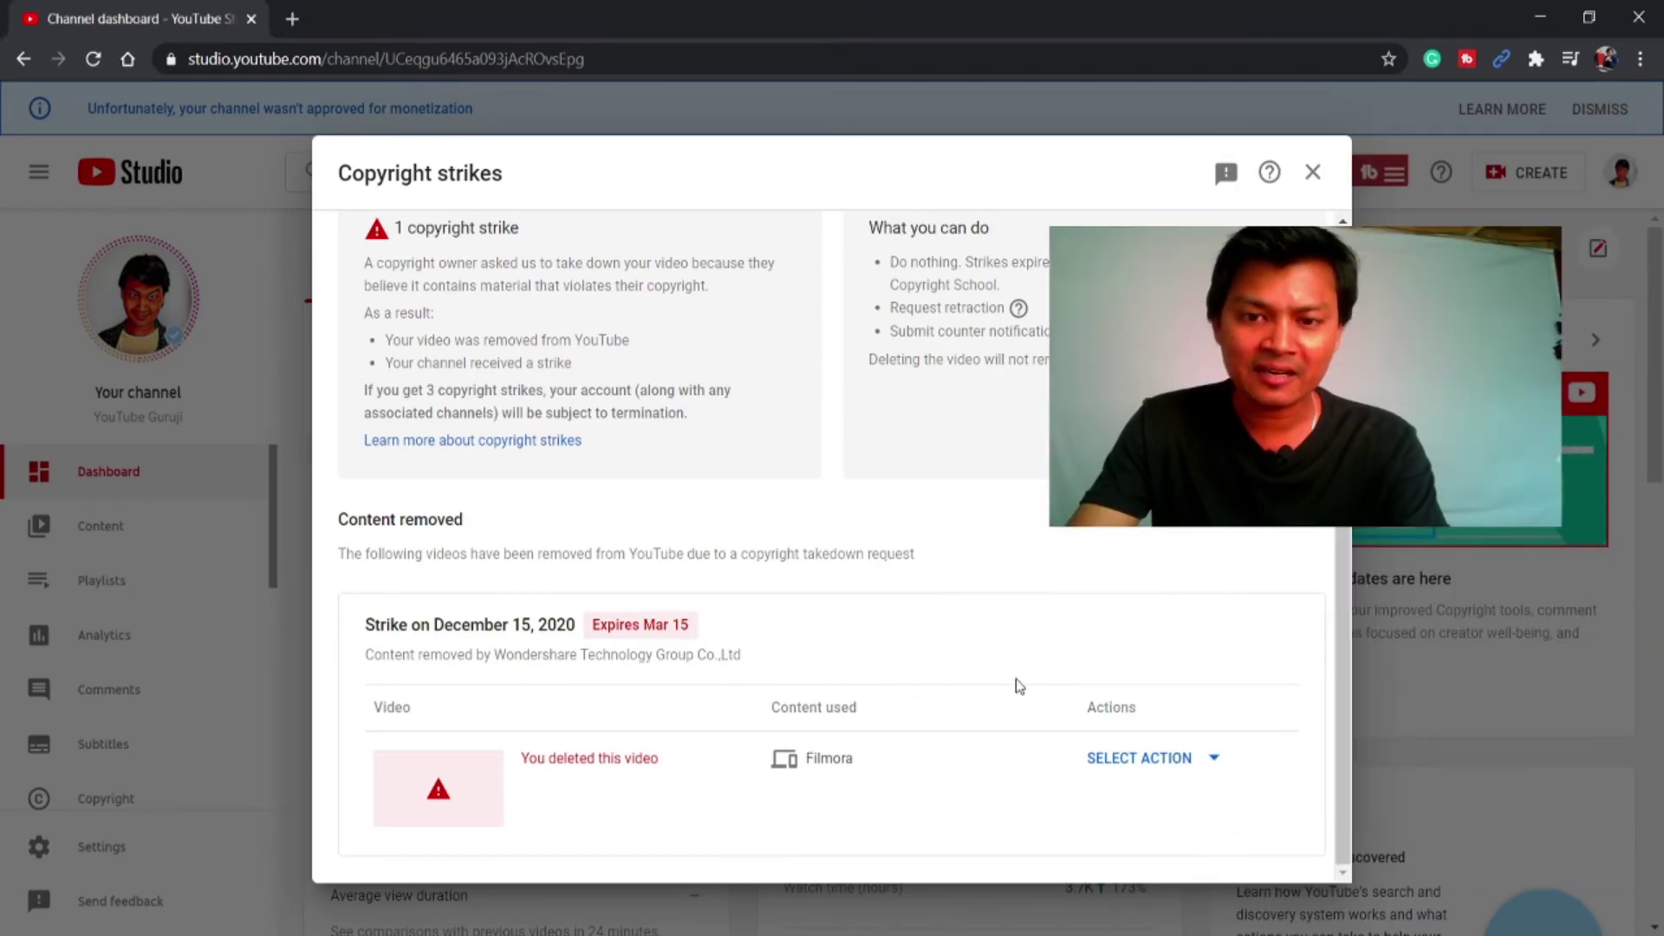
click(1153, 761)
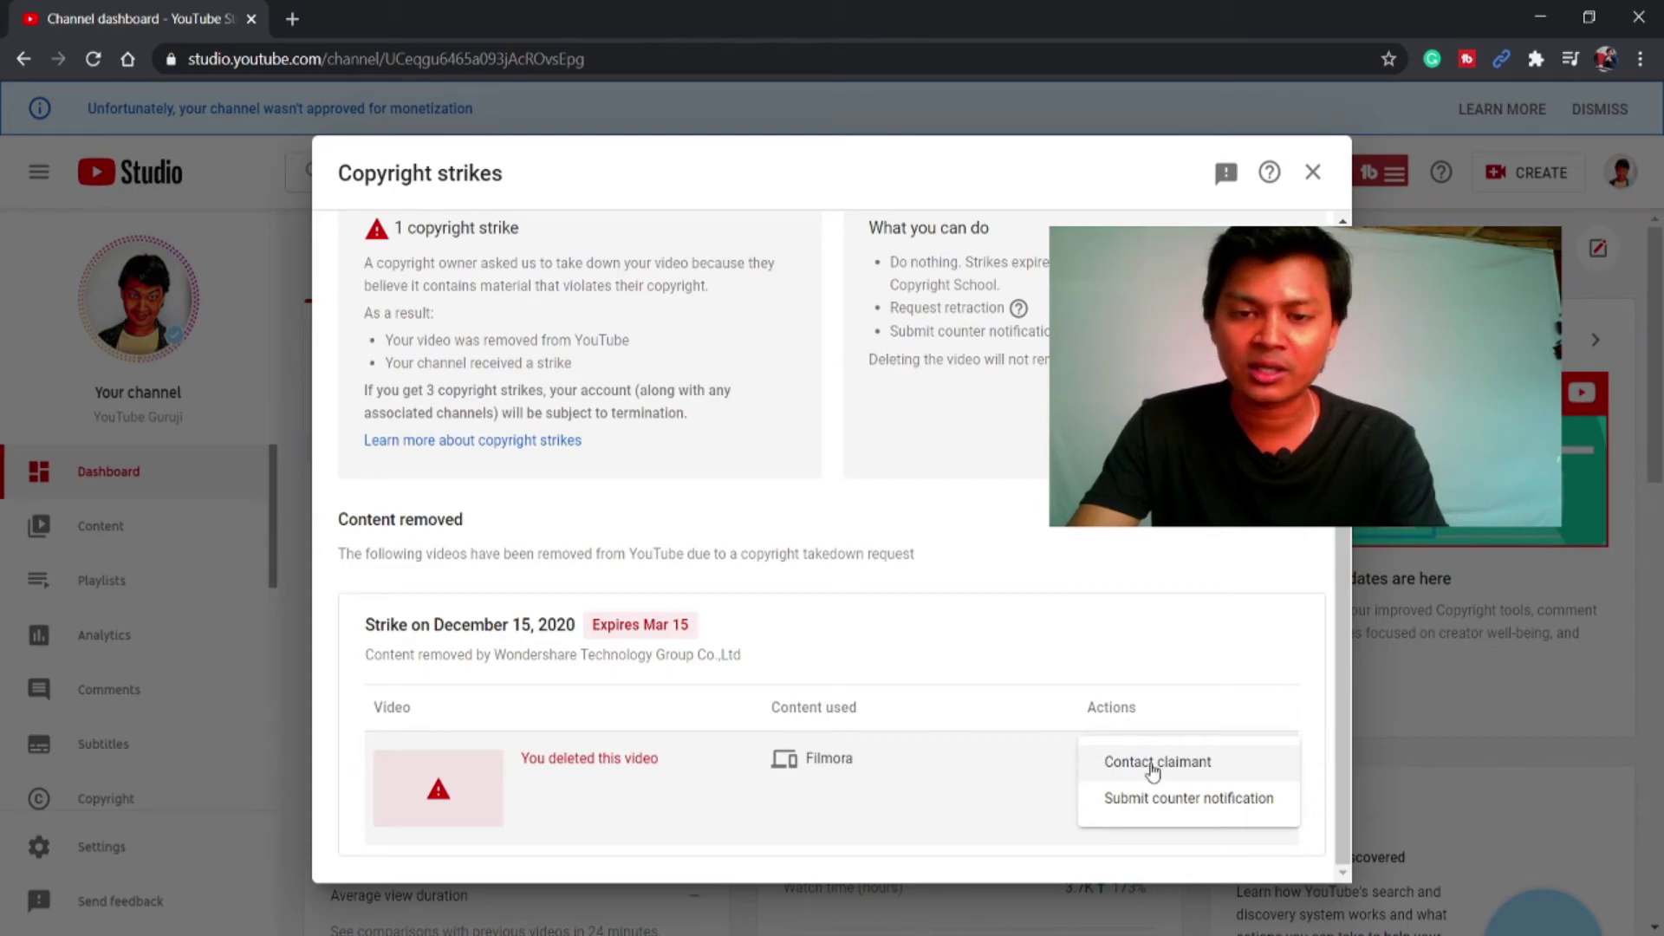
drag(1301, 346, 1173, 713)
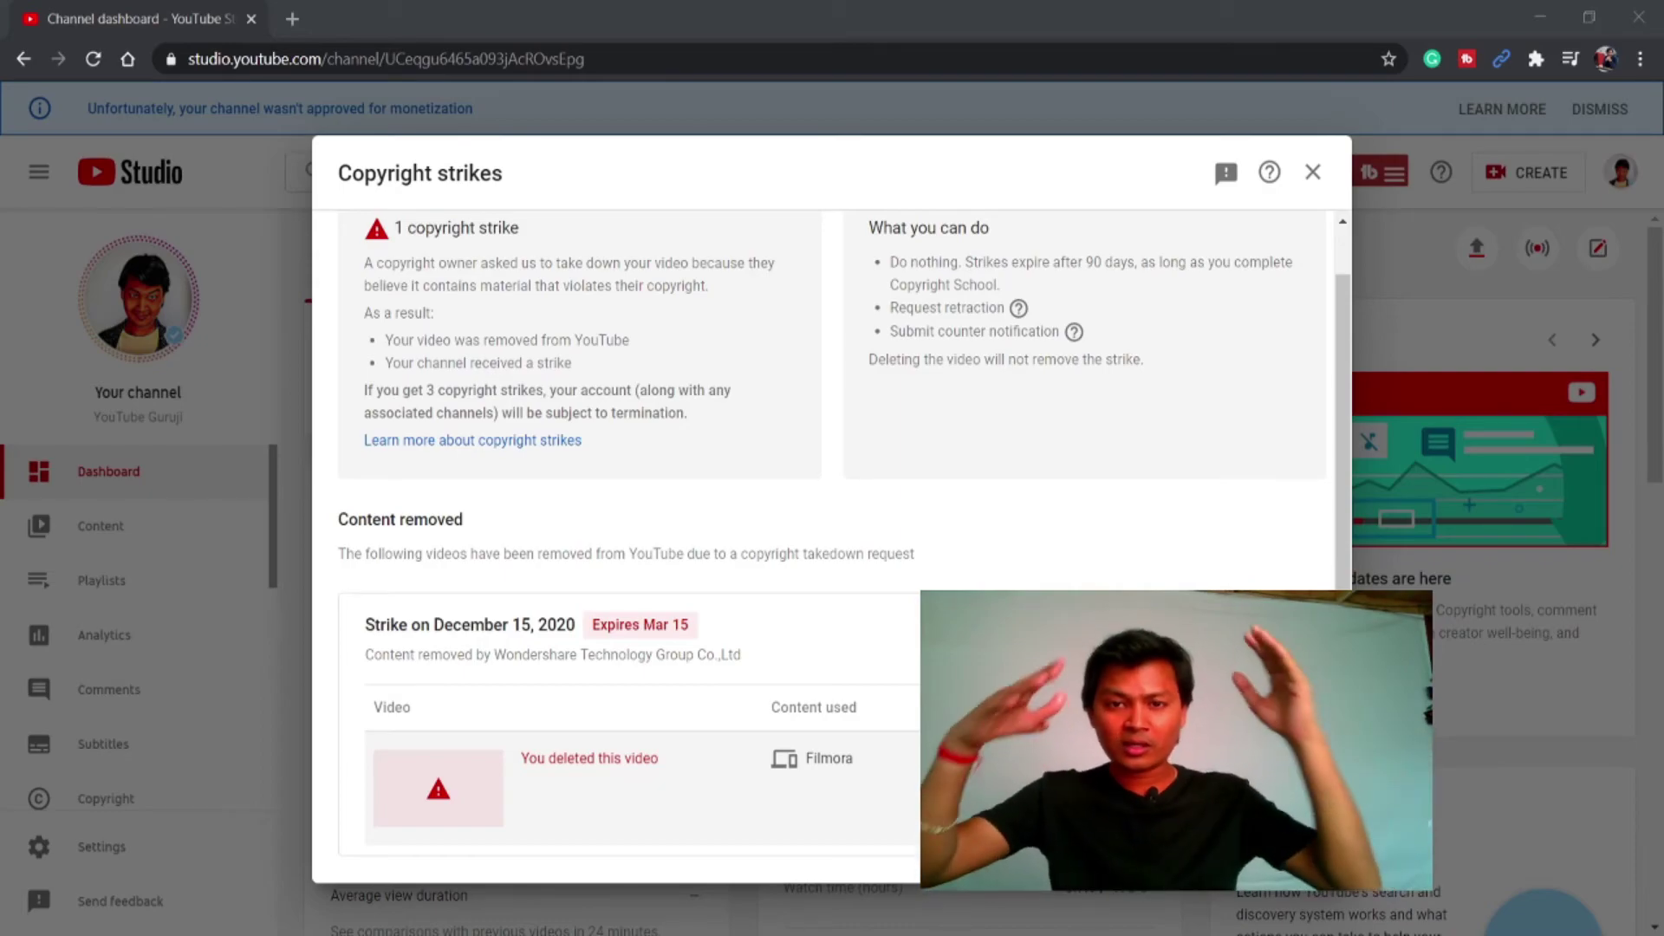